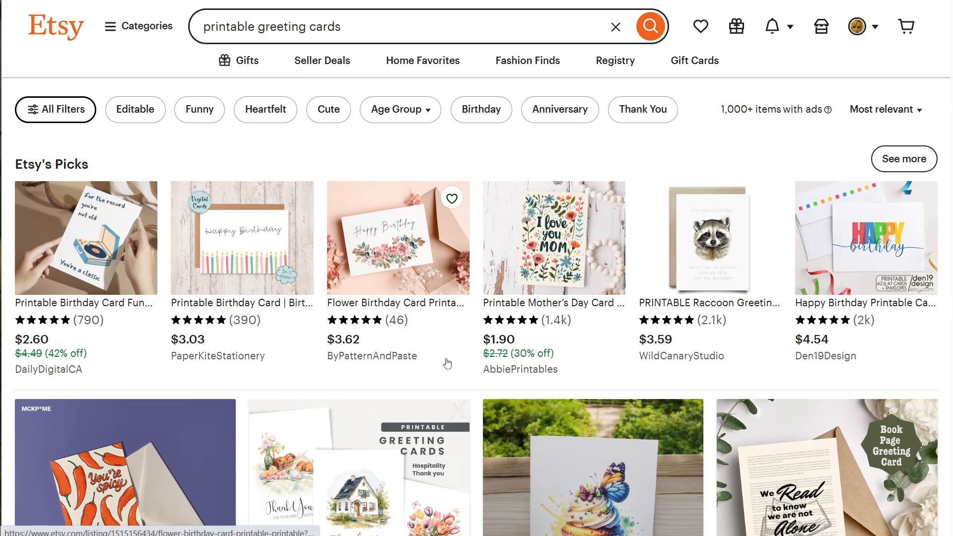
Look through the "printable greeting cards" search results to compare card designs, prices, ratings and bestseller labels.
scroll(436, 355, down, 5)
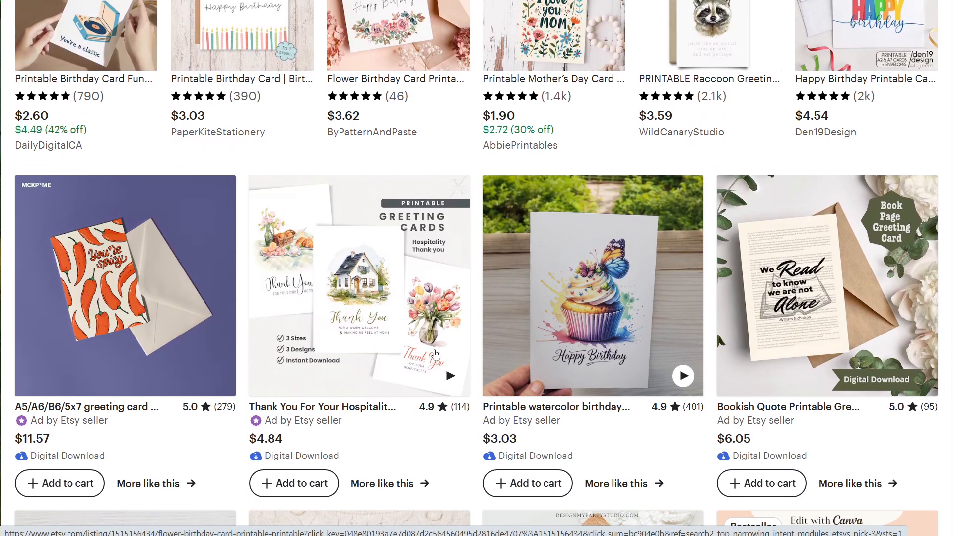
scroll(436, 354, down, 1)
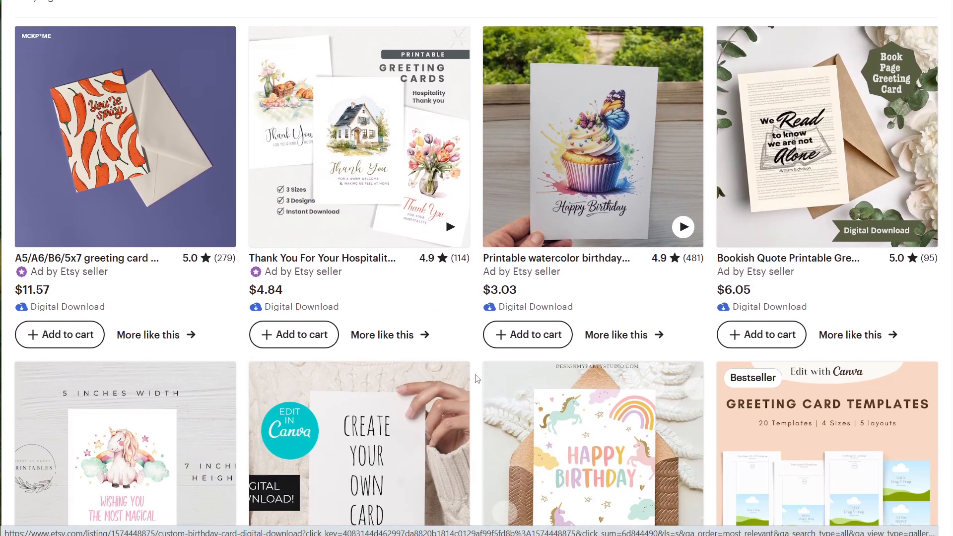
scroll(479, 381, down, 3)
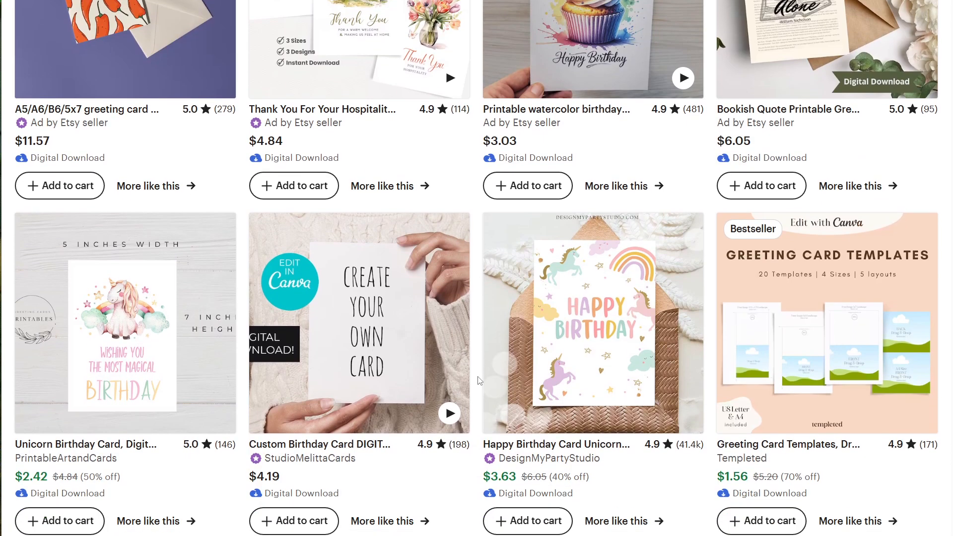
scroll(480, 381, down, 2)
scroll(479, 381, down, 1)
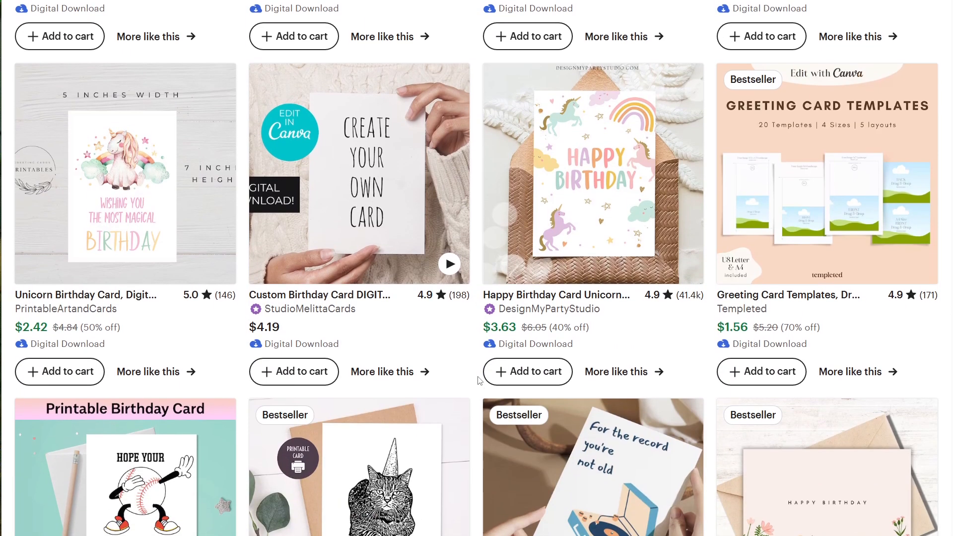
scroll(479, 380, down, 1)
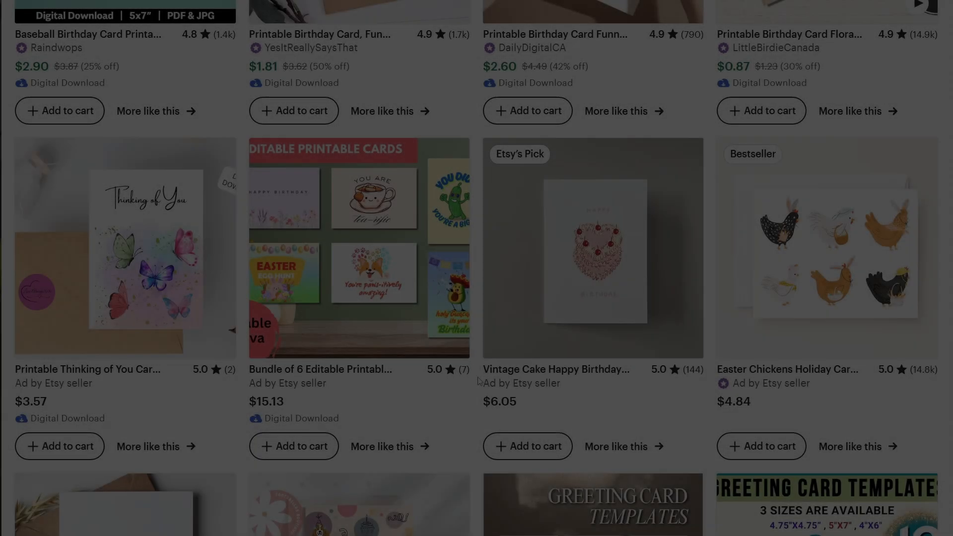
scroll(478, 381, down, 5)
scroll(477, 381, down, 1)
scroll(478, 381, down, 2)
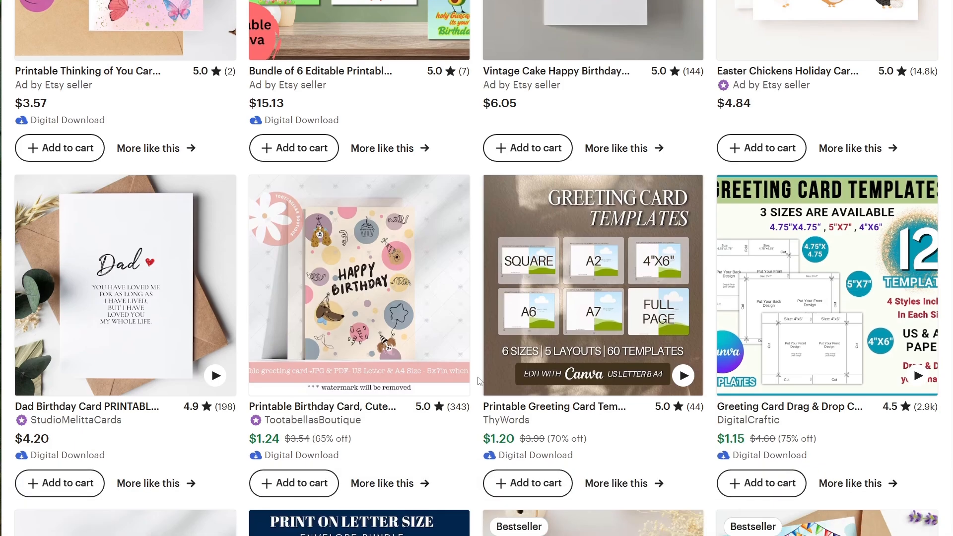
scroll(478, 380, down, 6)
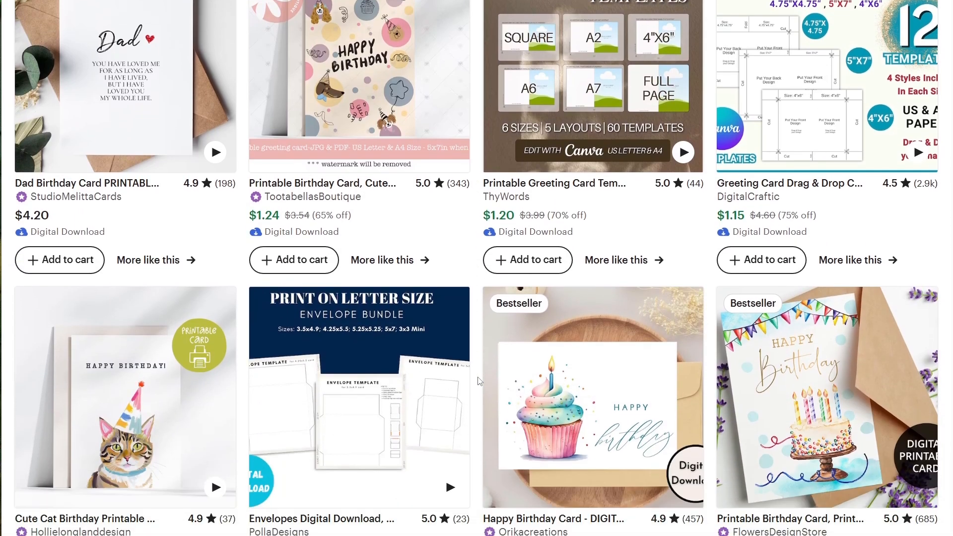
scroll(478, 380, down, 8)
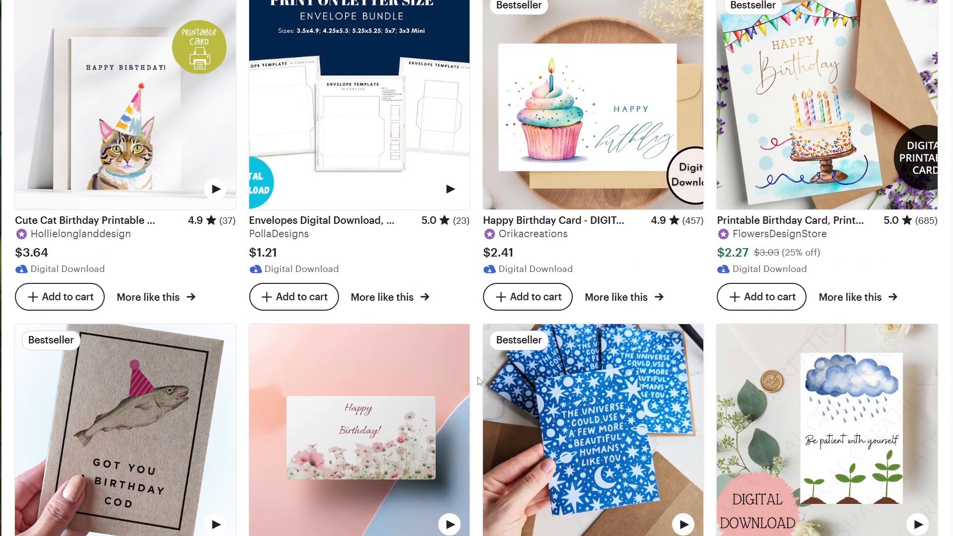
scroll(477, 381, down, 6)
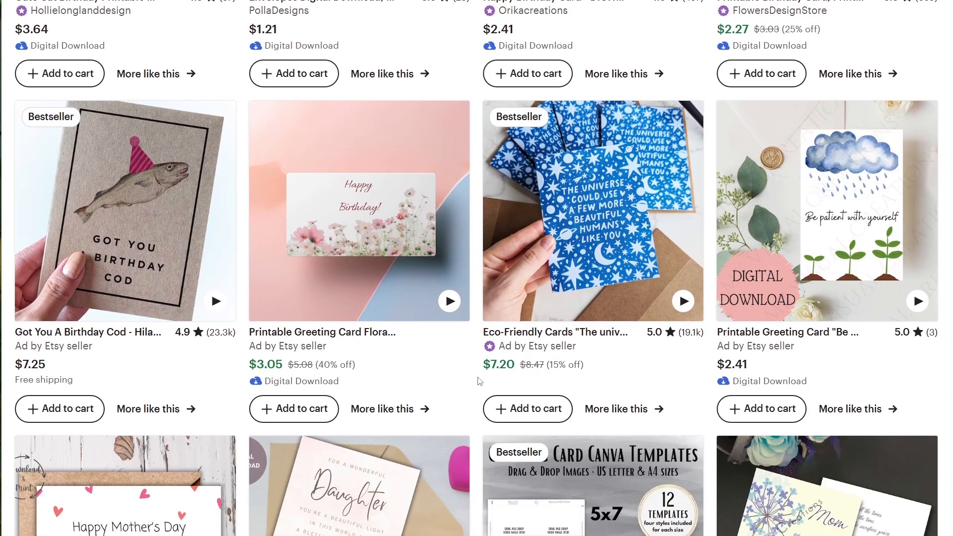
scroll(478, 381, down, 6)
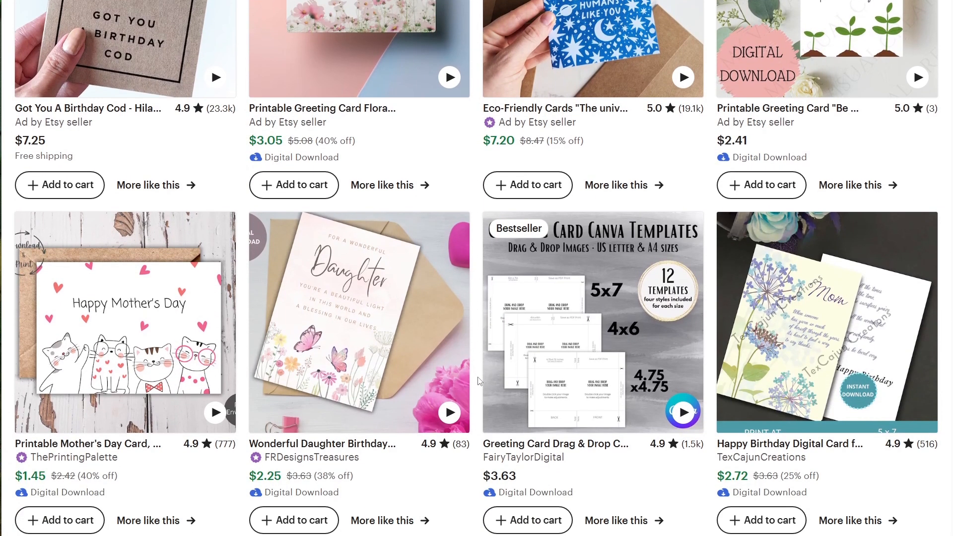
scroll(478, 380, down, 4)
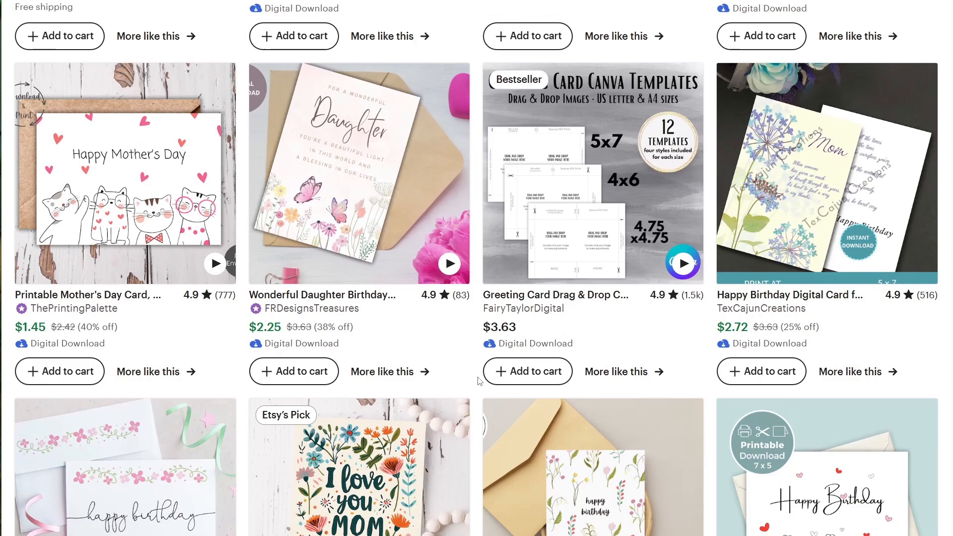
scroll(478, 381, down, 8)
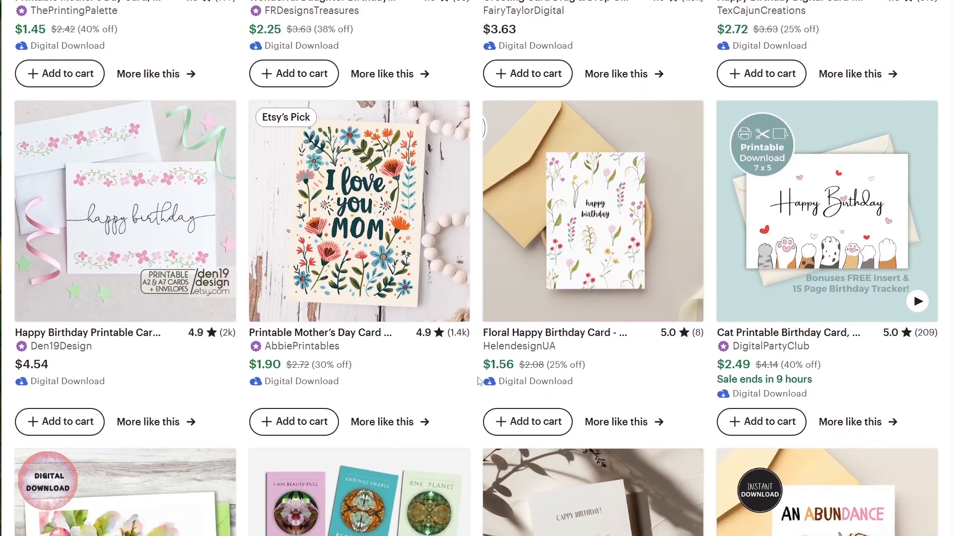
scroll(478, 380, down, 4)
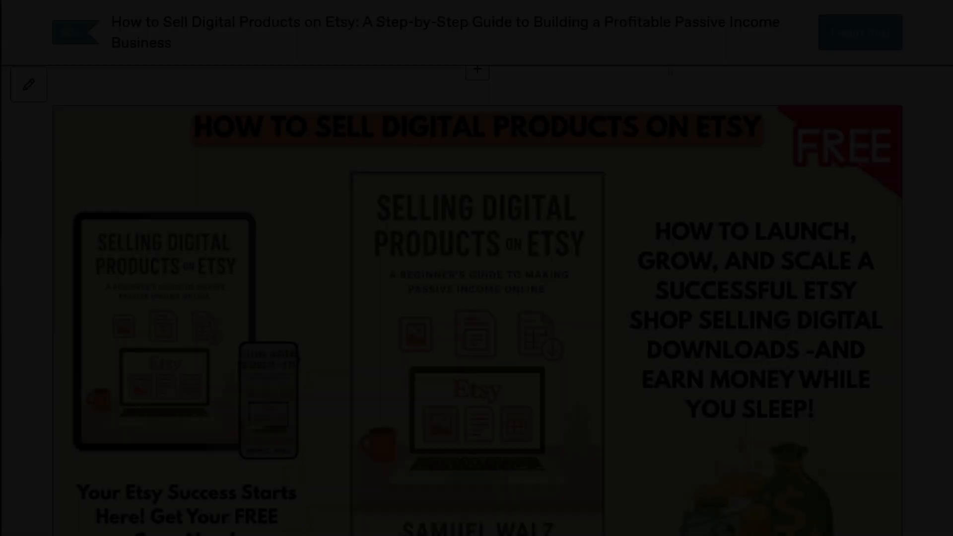
Read the product page of the guide "How to Sell Digital Products on Etsy", including its description and learning points.
scroll(648, 392, down, 2)
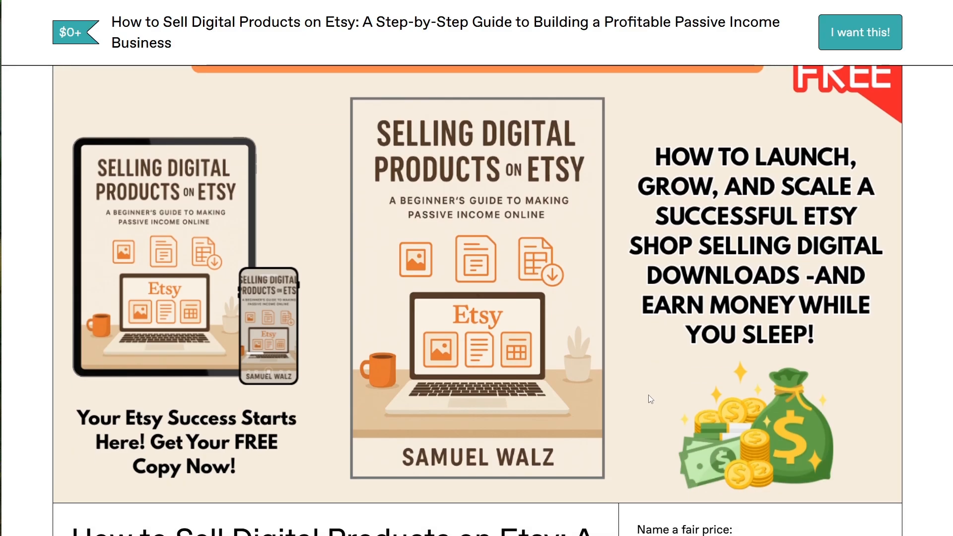
scroll(649, 398, down, 2)
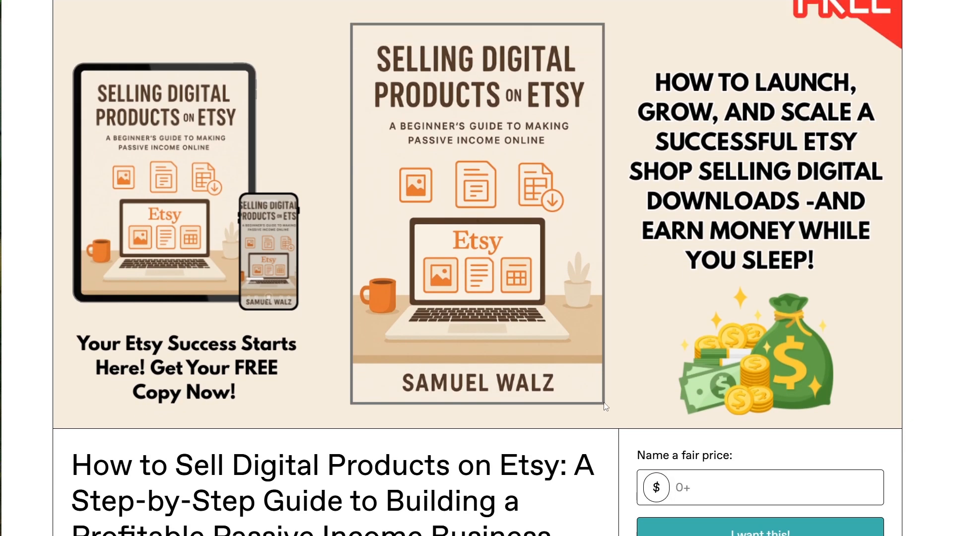
scroll(417, 404, down, 9)
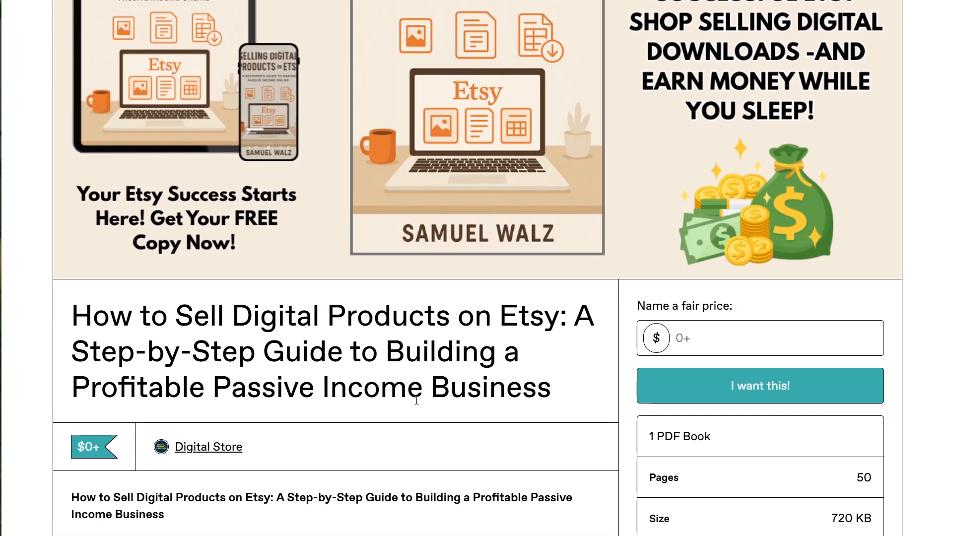
scroll(416, 401, down, 9)
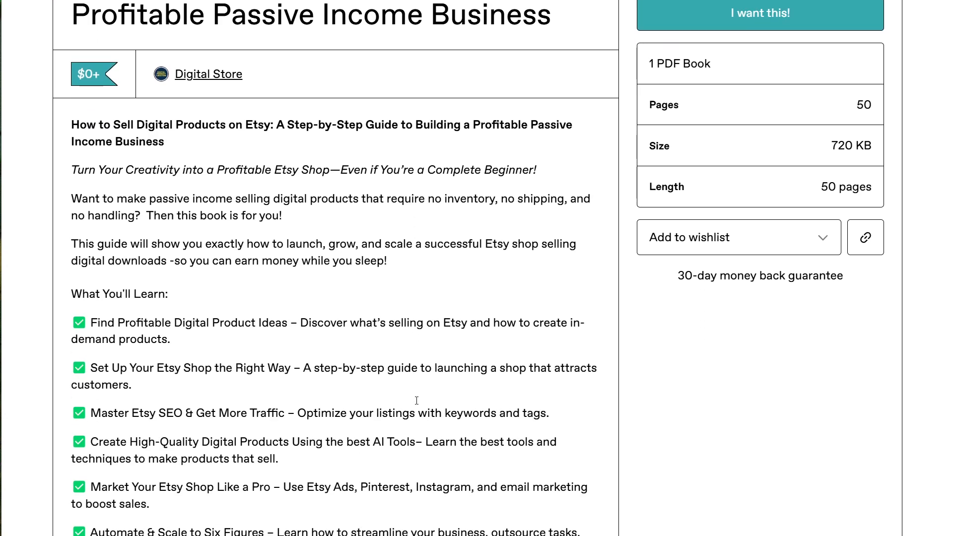
scroll(418, 404, down, 4)
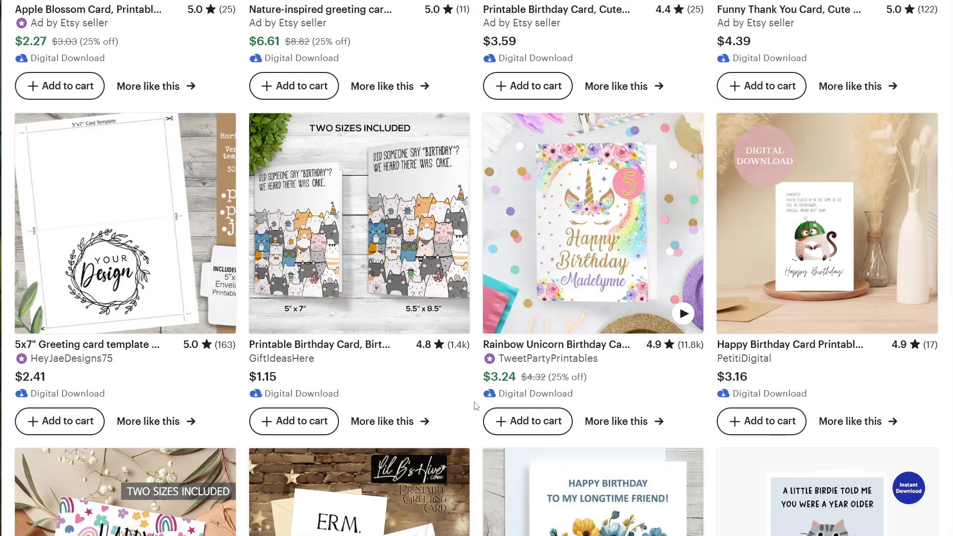
Review the printable greeting card listings again, going back to the Etsy's Picks at the start of the results.
scroll(476, 406, up, 12)
scroll(476, 406, up, 15)
scroll(475, 405, up, 6)
scroll(475, 406, up, 5)
scroll(475, 406, up, 7)
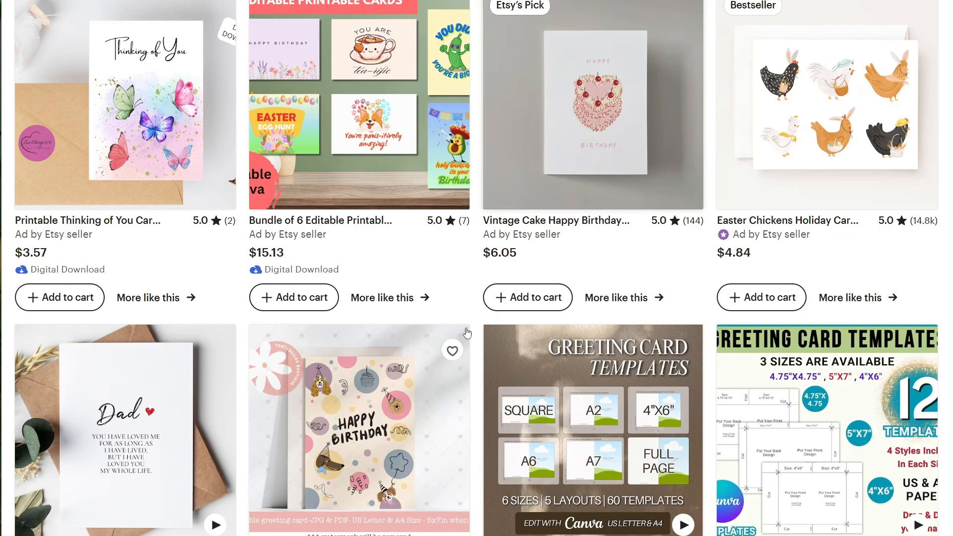
scroll(771, 43, up, 7)
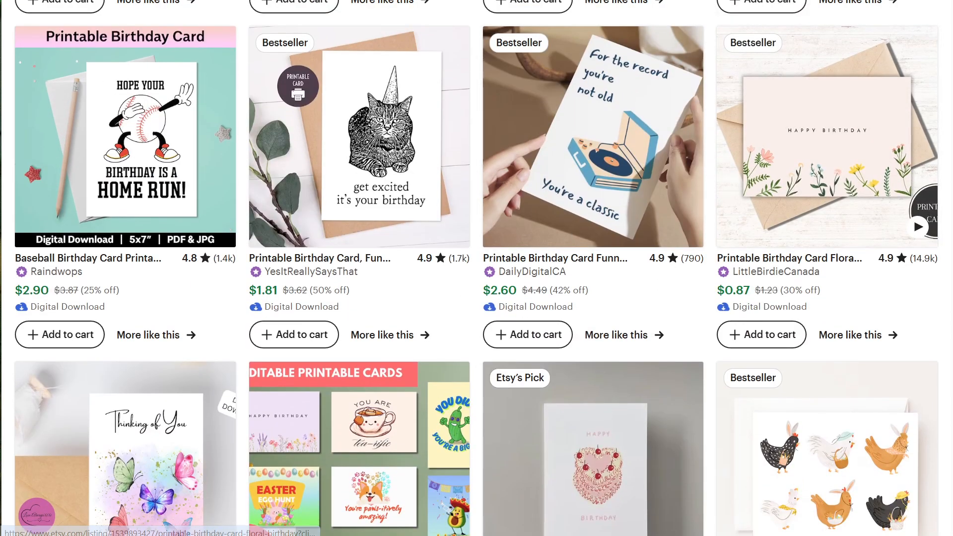
scroll(812, 128, up, 7)
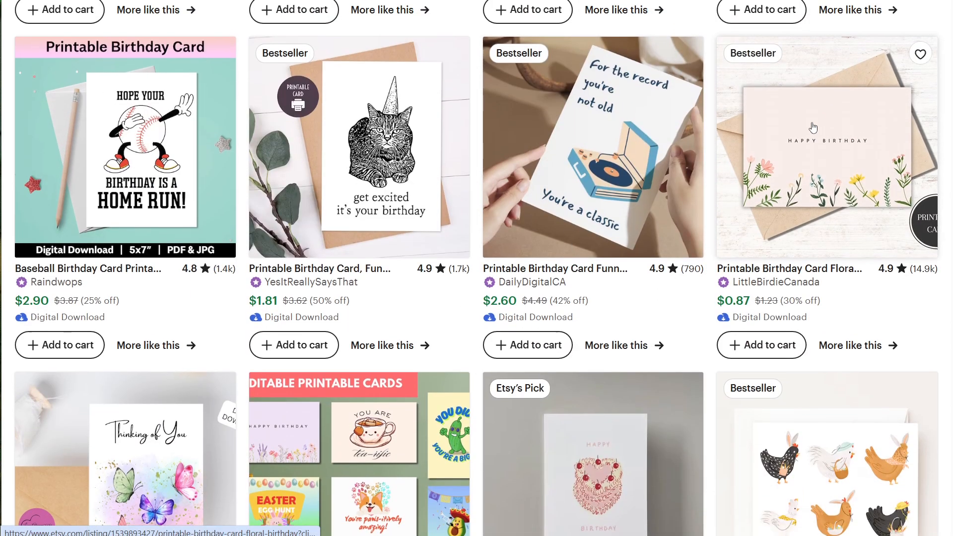
scroll(813, 128, up, 3)
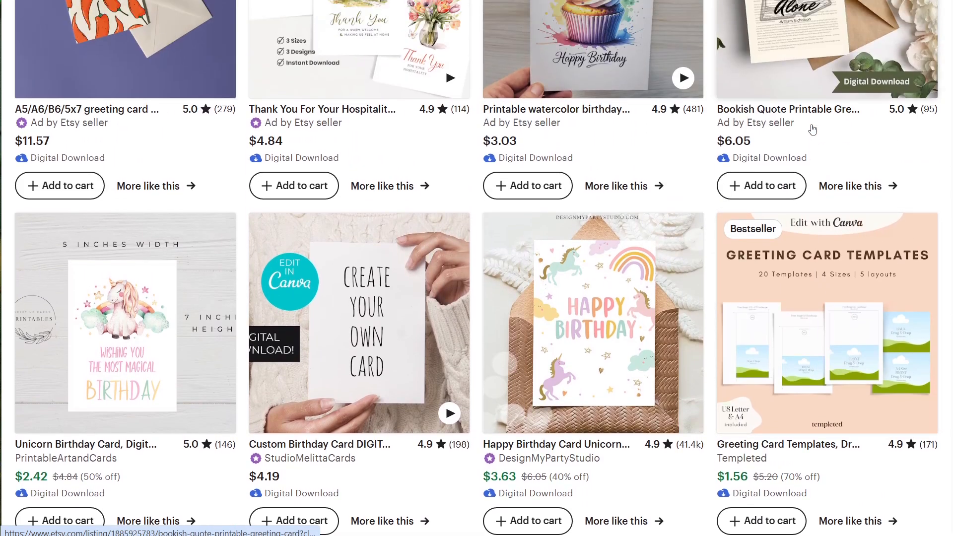
scroll(812, 129, up, 4)
scroll(812, 129, up, 6)
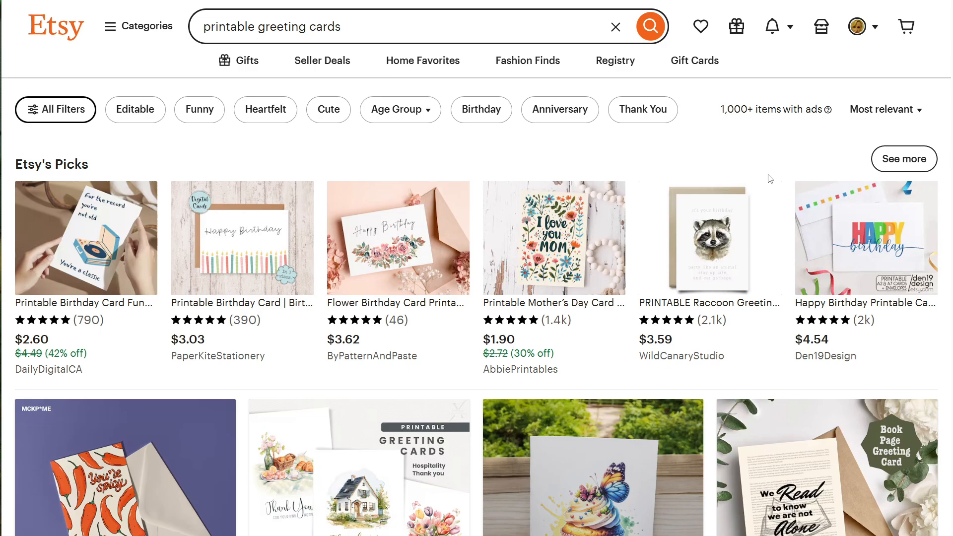
Narrow the printable greeting card results to editable cards and browse the listings.
click(133, 110)
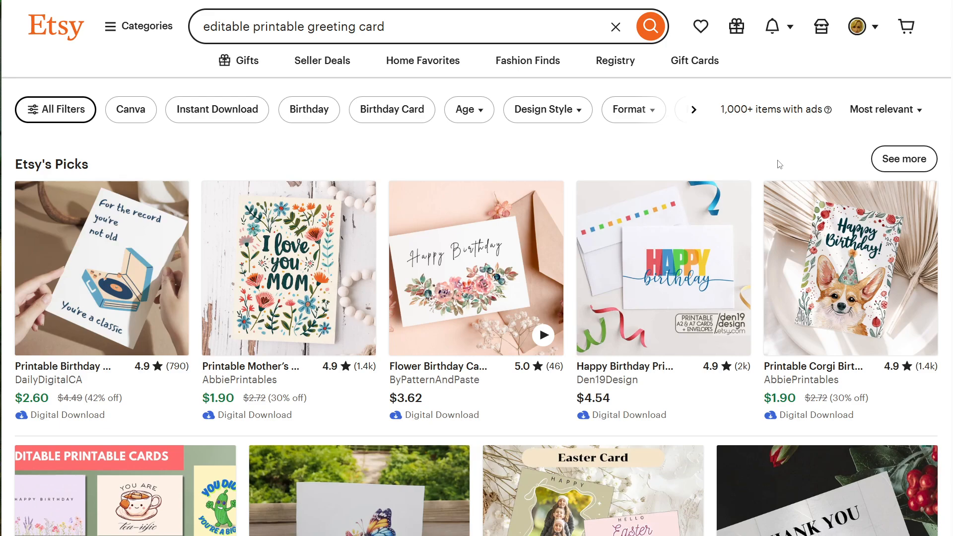
scroll(779, 165, down, 5)
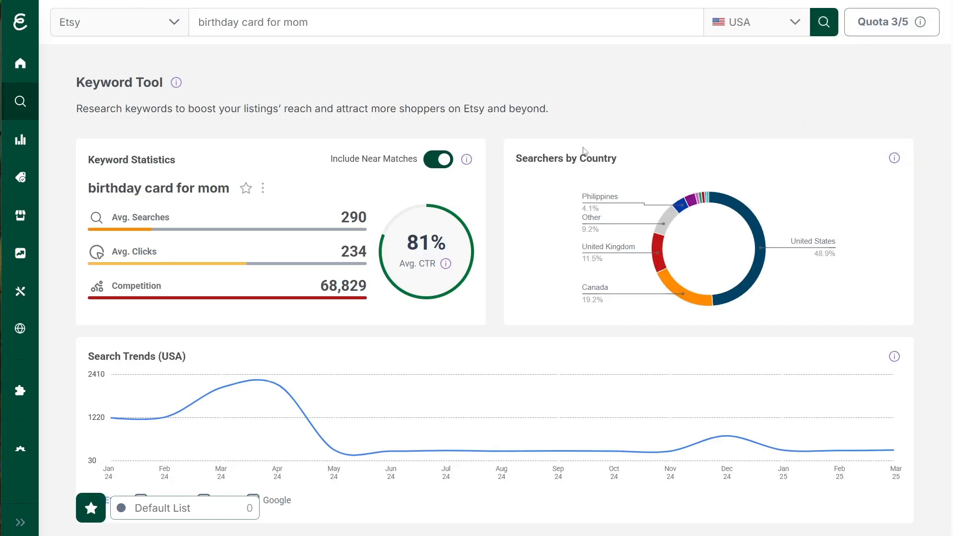
Switch to the Keyword Tool and examine the statistics, search trends and related keywords for "birthday card for mom" on Etsy USA.
scroll(558, 395, down, 3)
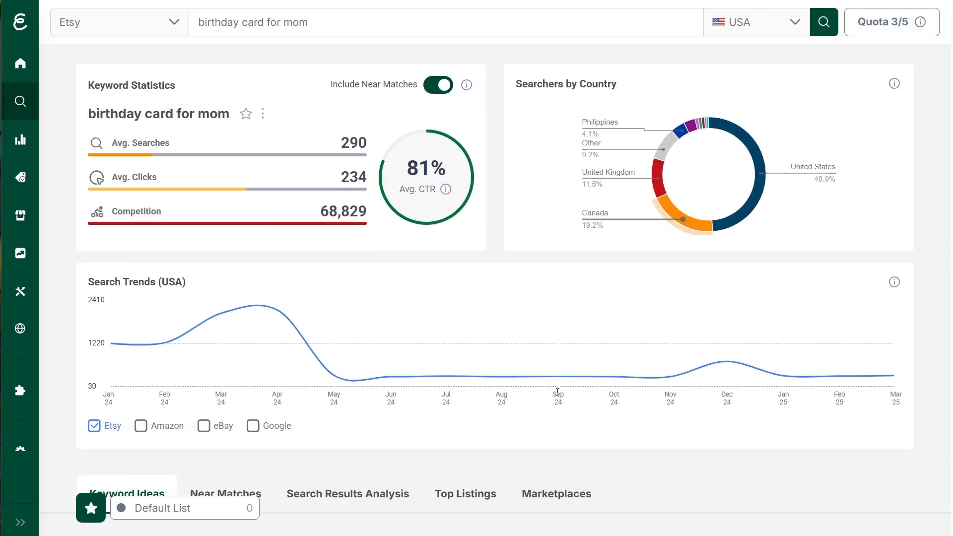
scroll(558, 397, down, 1)
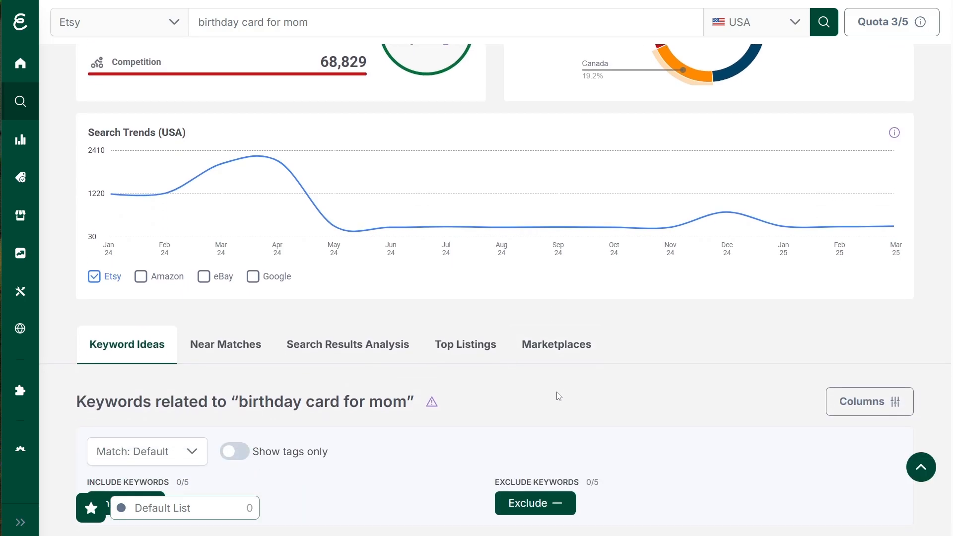
scroll(558, 396, down, 1)
scroll(555, 398, down, 1)
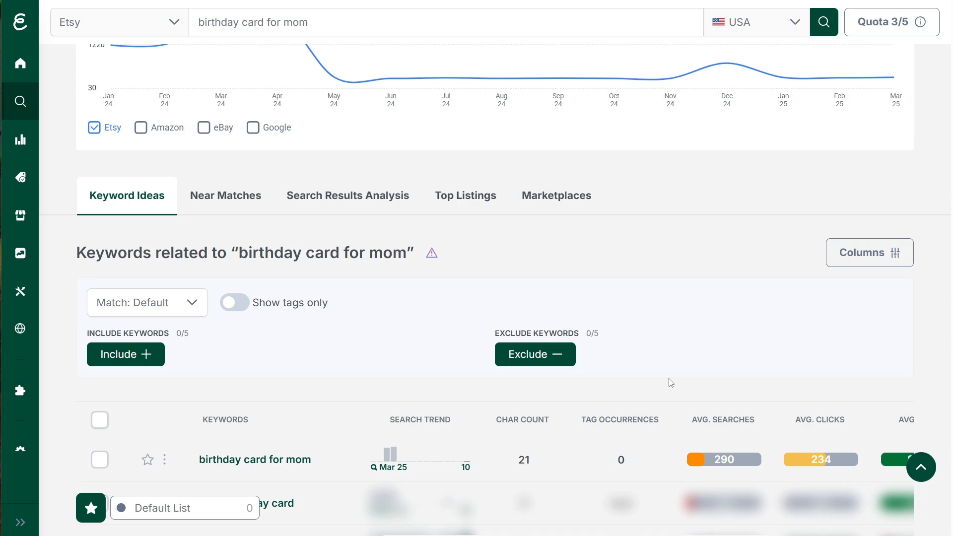
scroll(670, 382, up, 5)
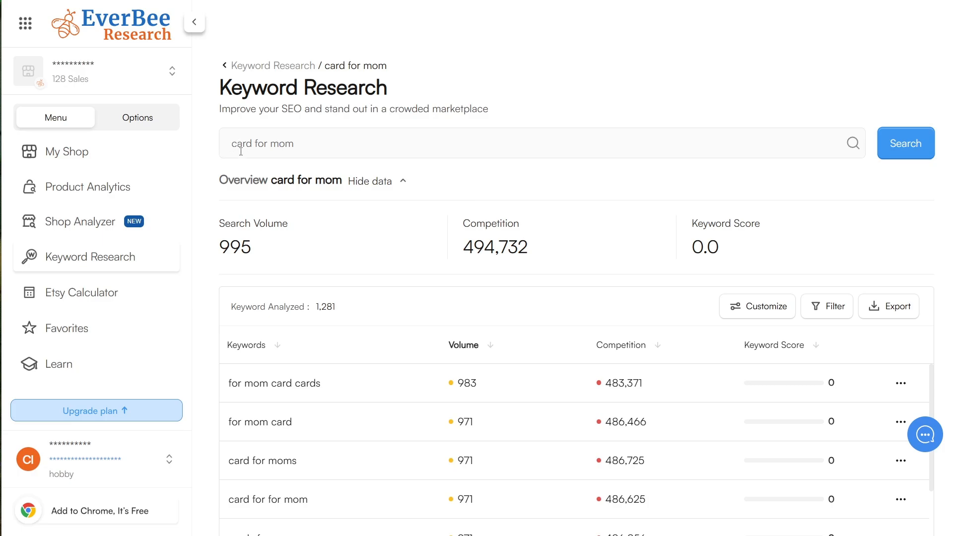
Switch to EverBee Research and examine the keyword research overview for "card for mom".
drag(231, 143, 342, 137)
click(406, 149)
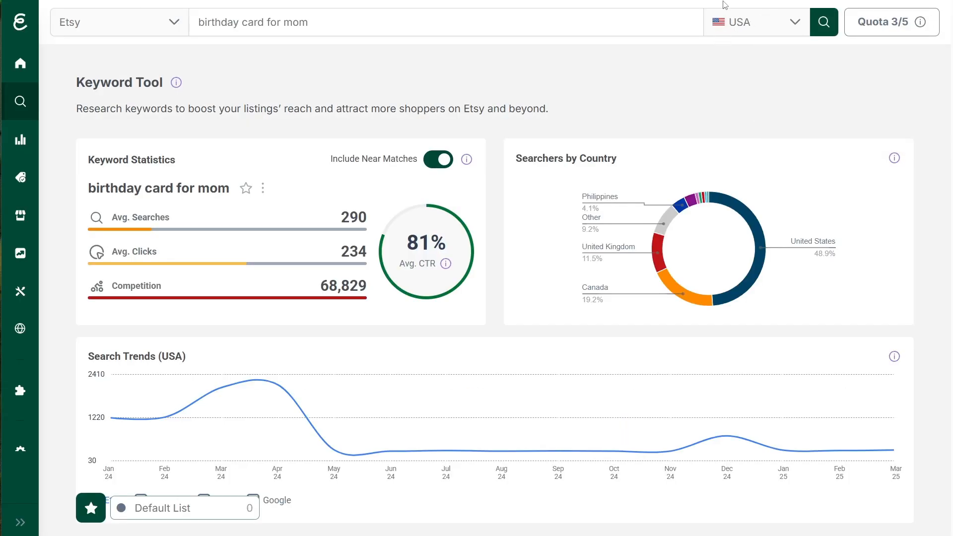
Switch to Amazon, search for "birthday card for mom" and check the suggested keywords and the number of results.
click(784, 1)
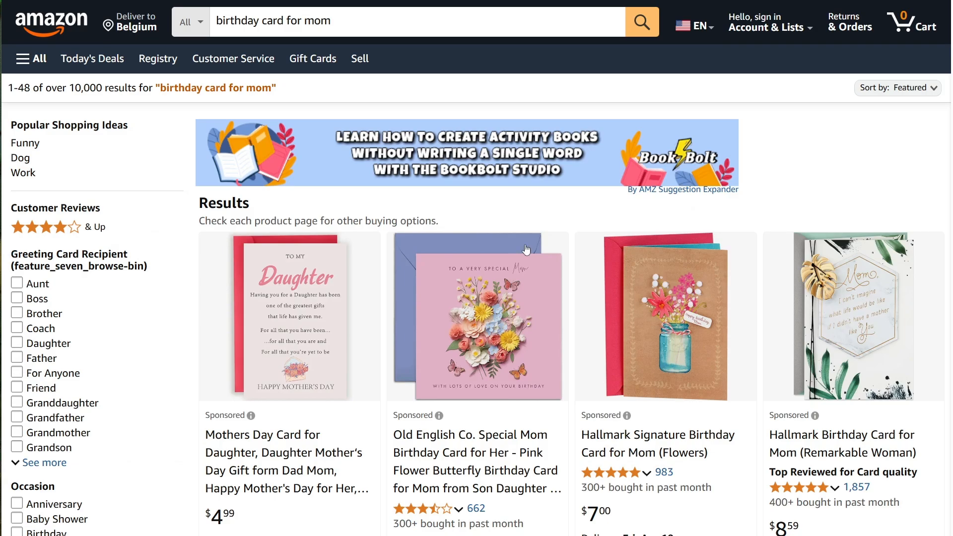
drag(363, 20, 217, 20)
click(377, 21)
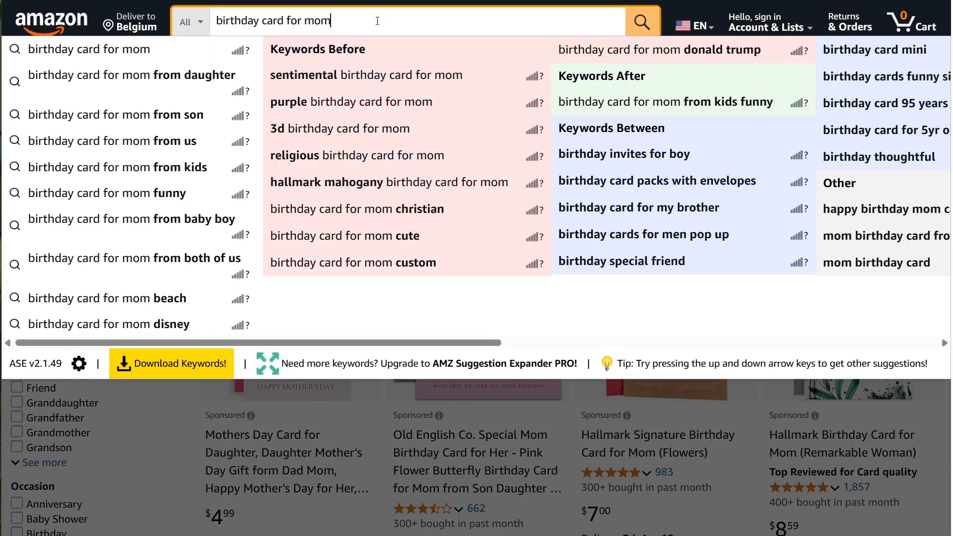
click(641, 22)
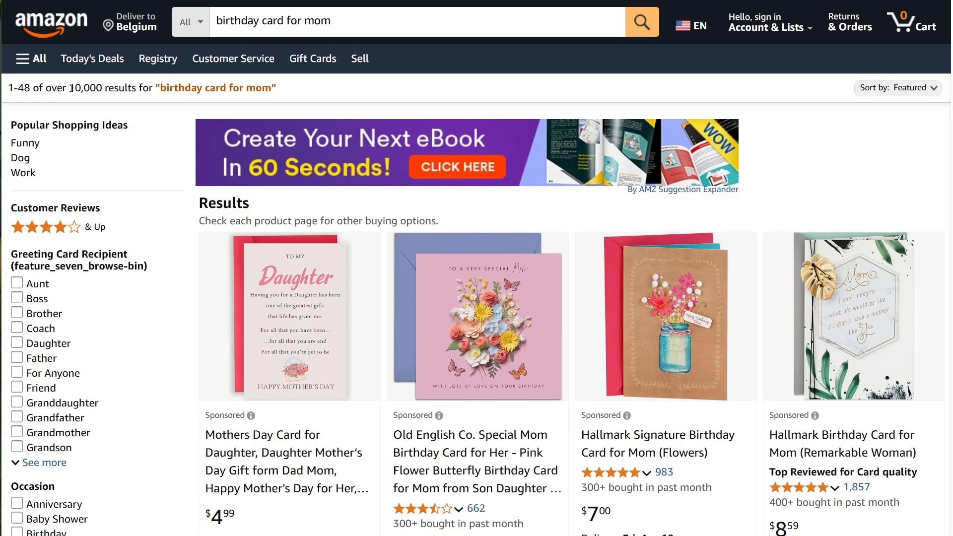
drag(70, 98, 290, 102)
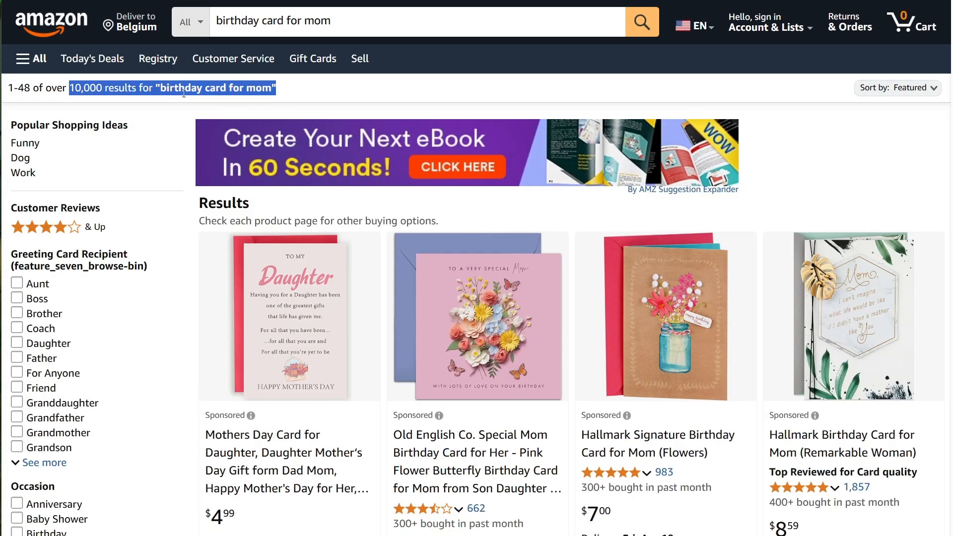
click(300, 20)
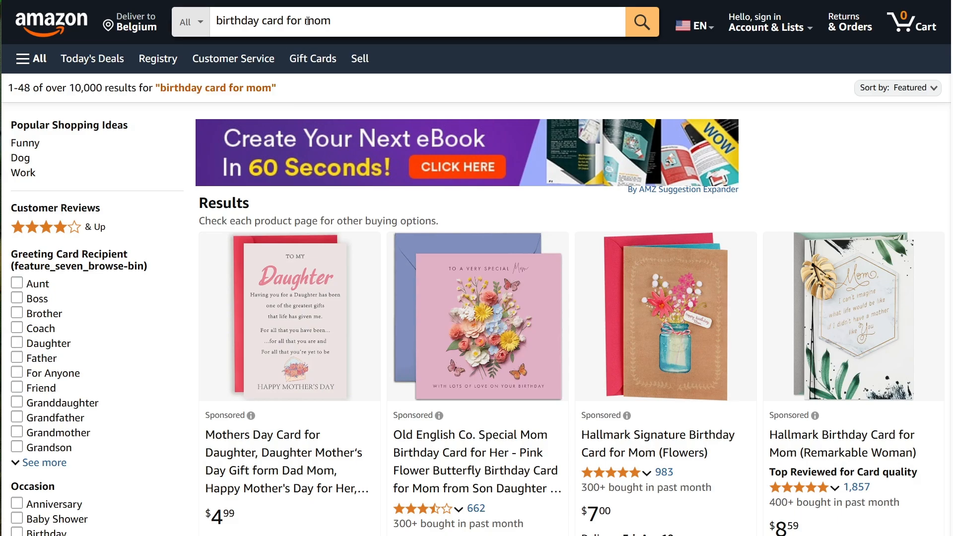
Refine the Amazon search to "birthday card for baking mom", then check the number of results and browse the listings.
click(308, 22)
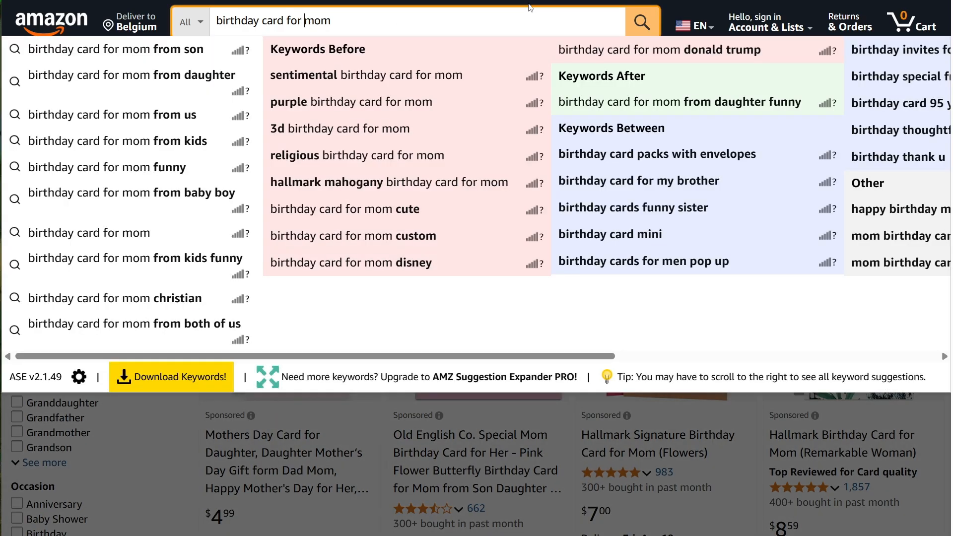
text(baking)
key(Return)
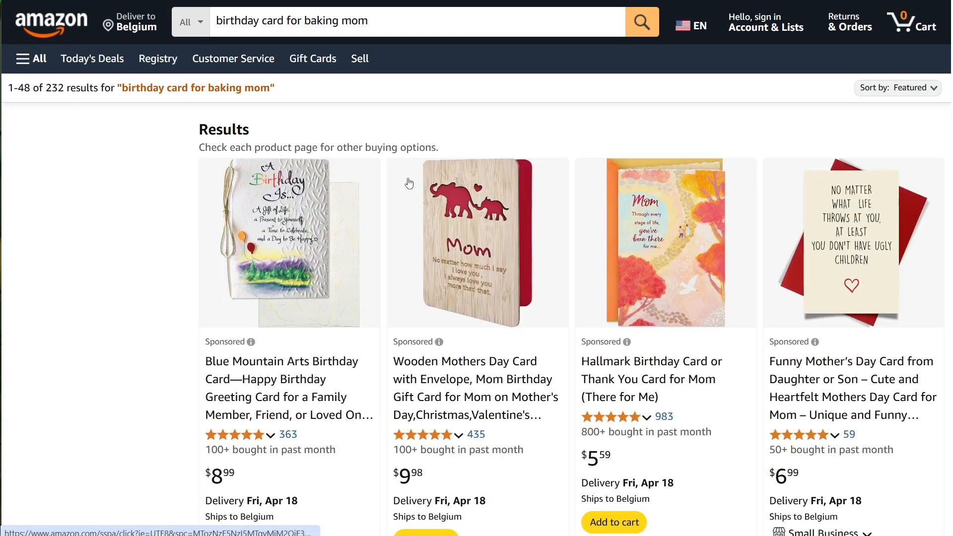
drag(54, 89, 279, 96)
click(390, 98)
scroll(478, 372, down, 7)
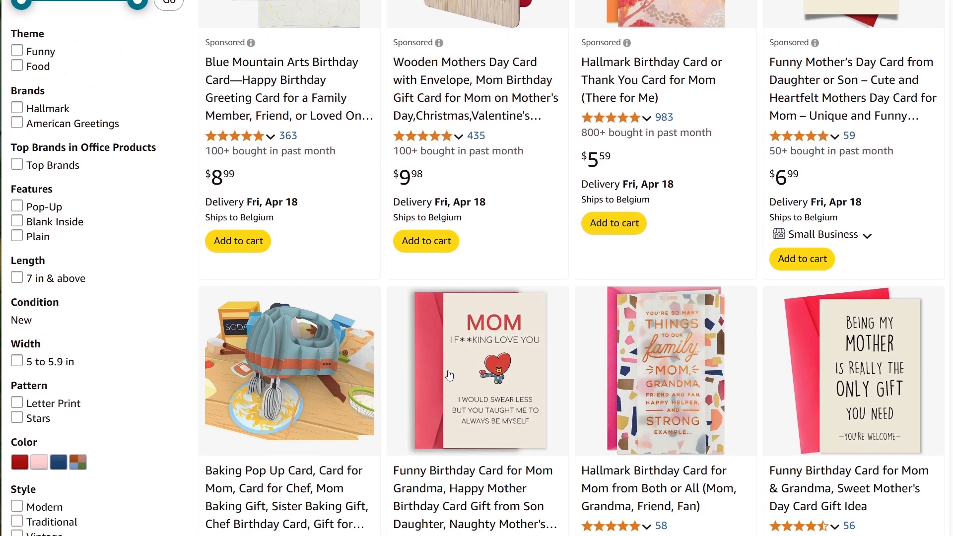
scroll(447, 363, up, 7)
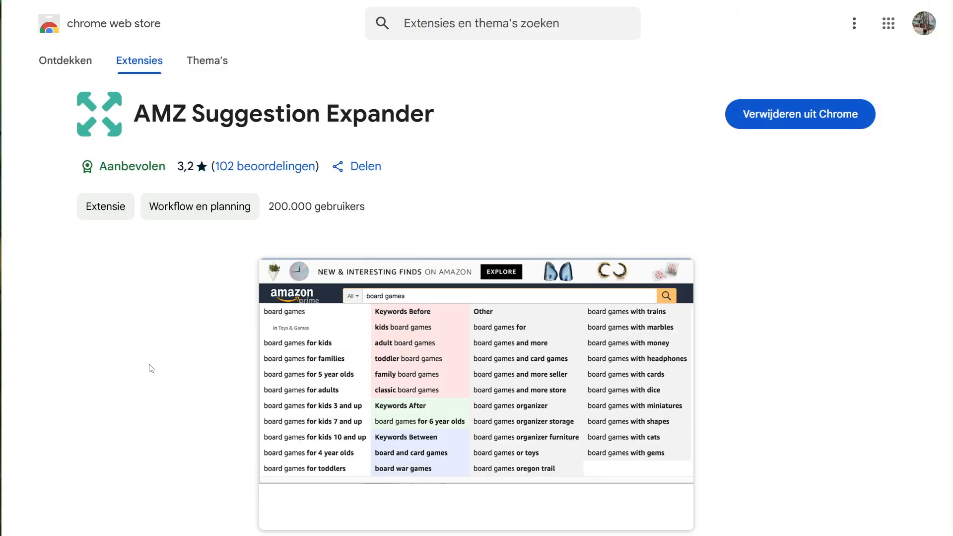
Switch to the Chrome Web Store and examine the AMZ Suggestion Expander extension page.
scroll(151, 368, down, 2)
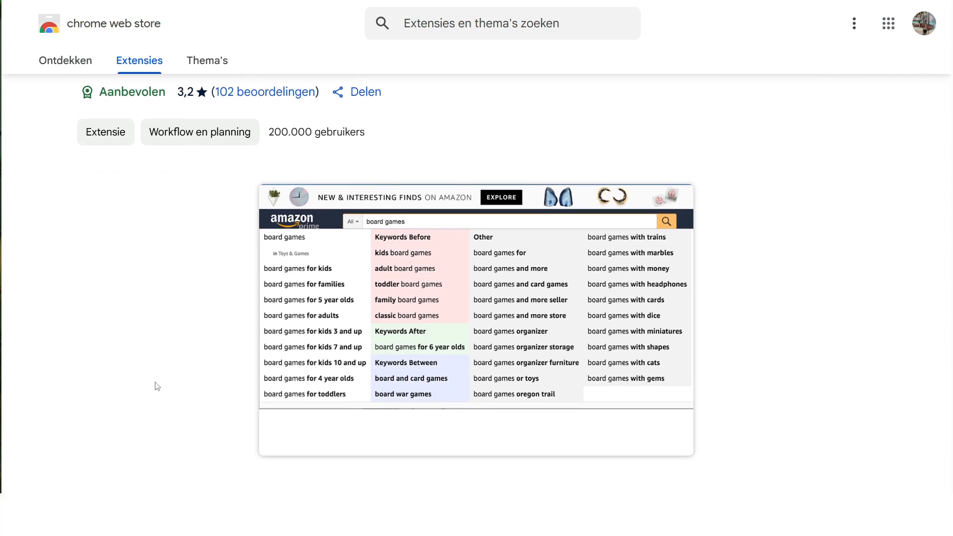
scroll(157, 386, down, 2)
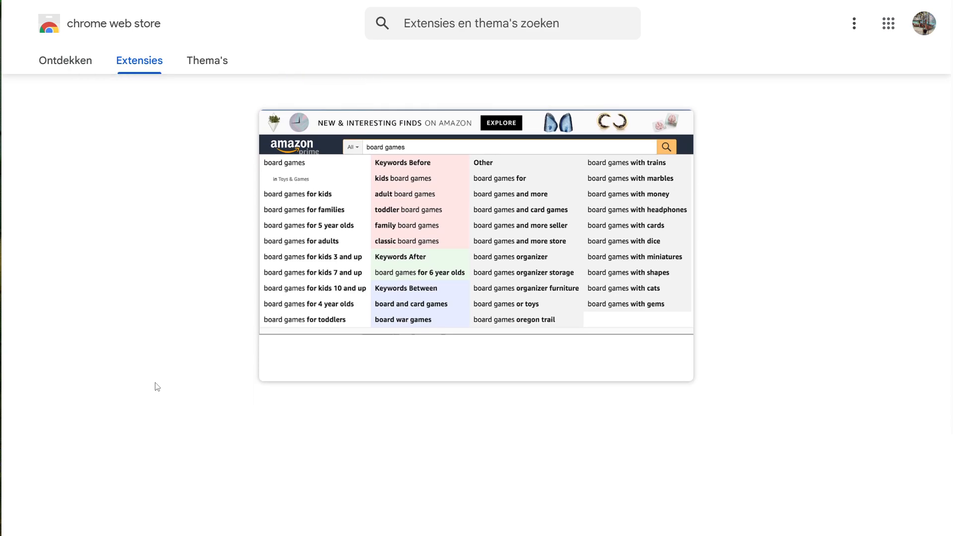
scroll(157, 386, up, 2)
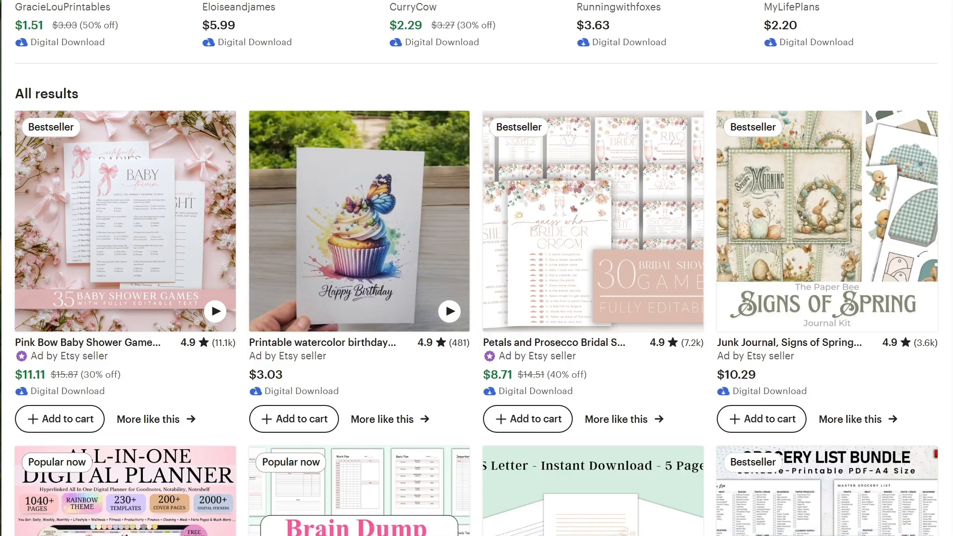
Switch to Canva and open the coffeemom card from the recent designs.
click(317, 1)
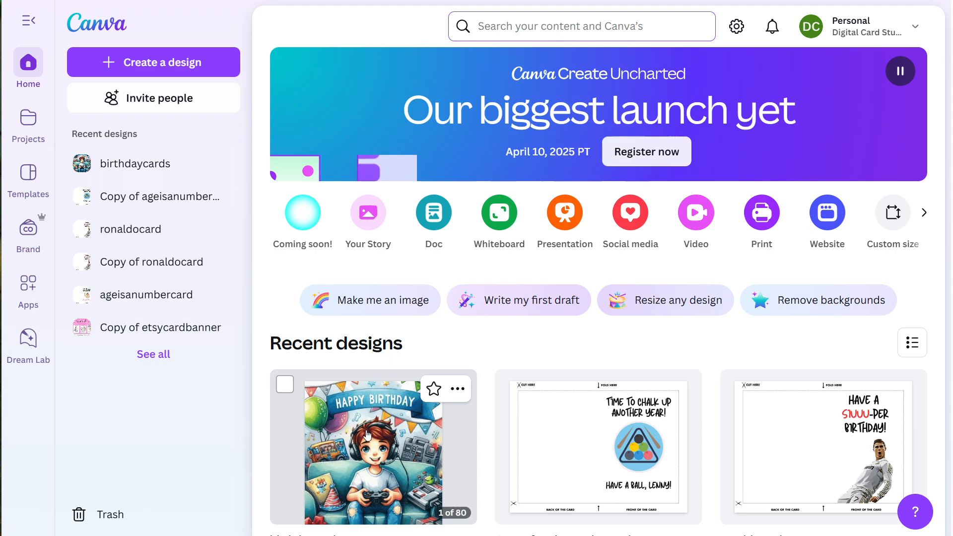
scroll(516, 361, down, 2)
scroll(456, 370, down, 3)
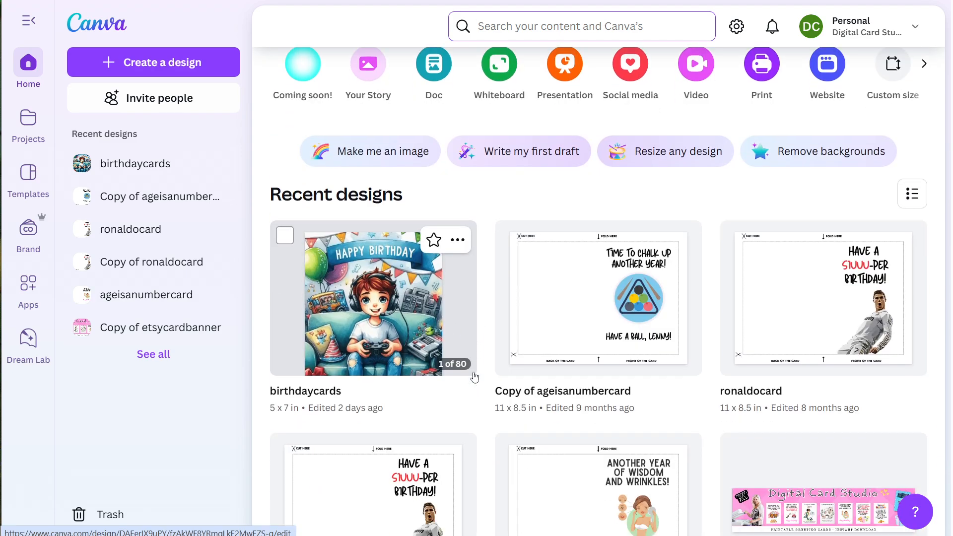
scroll(475, 377, down, 5)
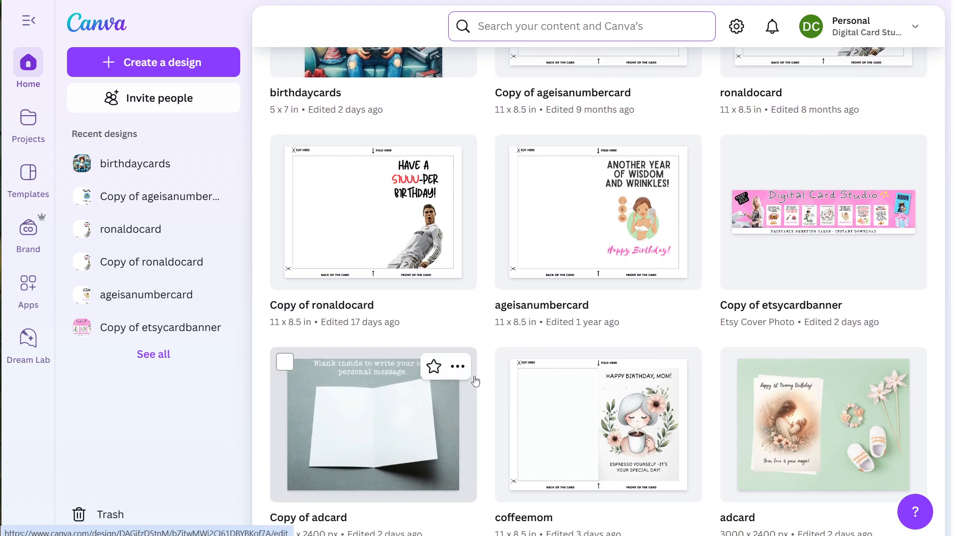
scroll(476, 381, down, 4)
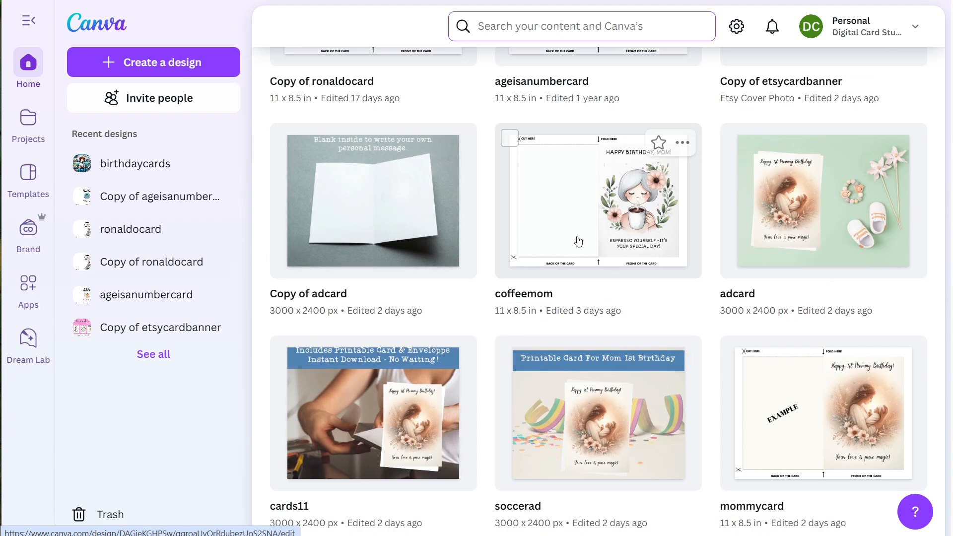
click(617, 186)
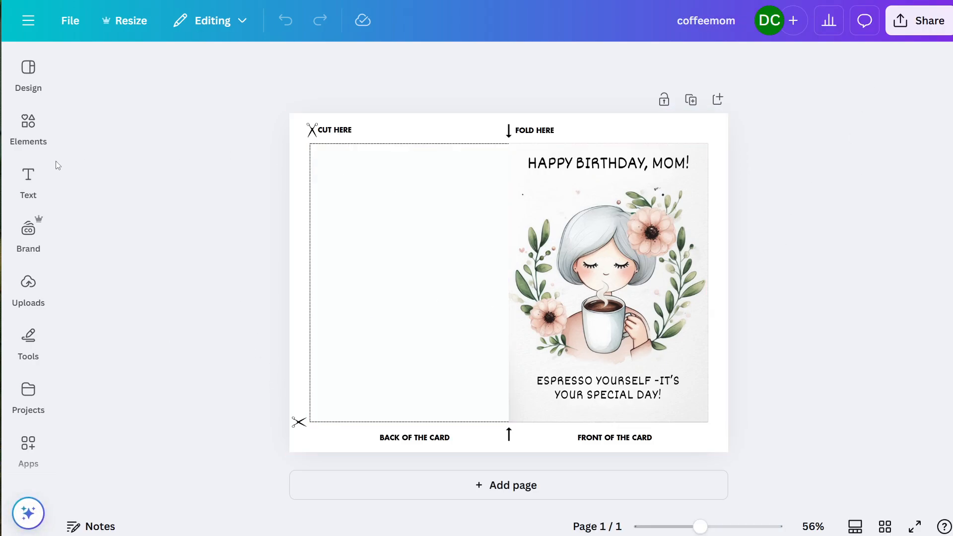
Search the design elements for "mother" and view the matching graphics and photos.
click(28, 124)
click(161, 69)
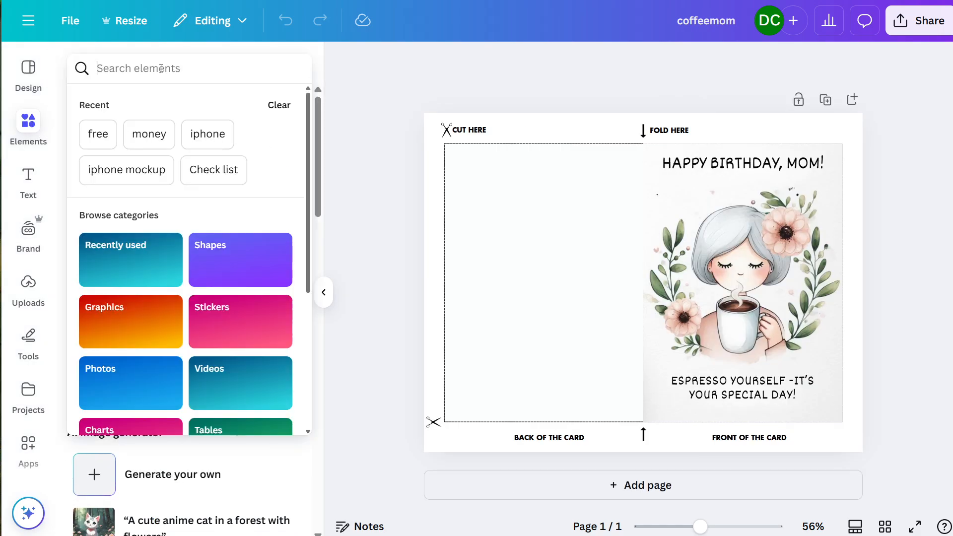
text(mother)
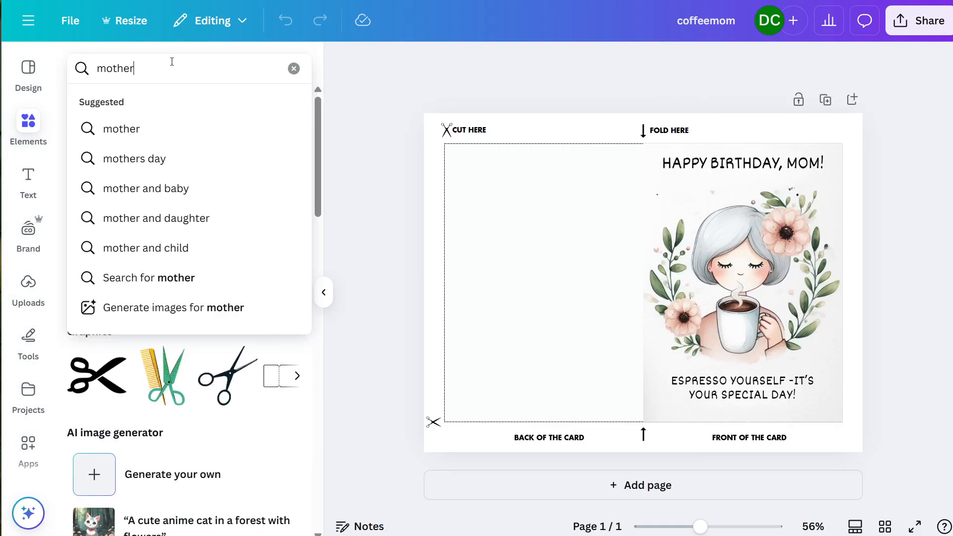
key(Return)
click(120, 105)
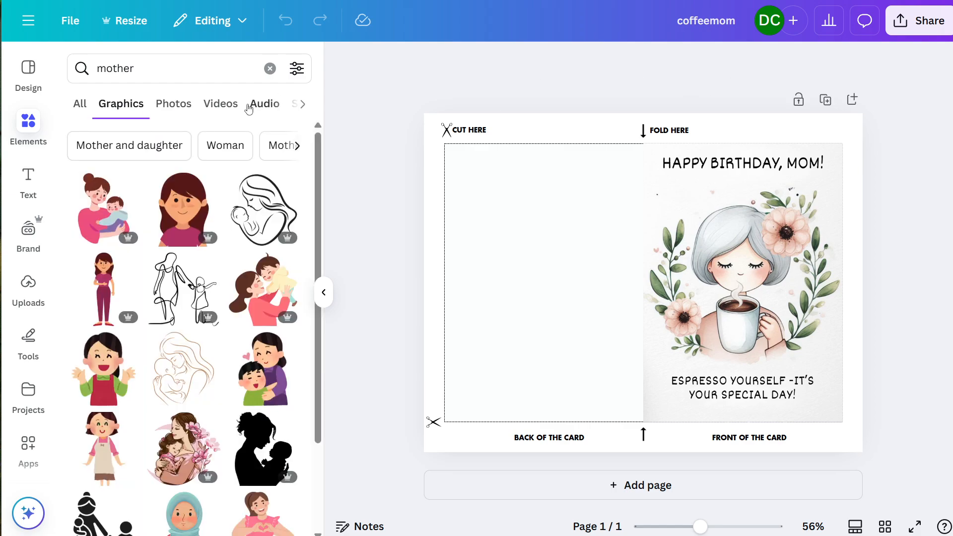
click(175, 103)
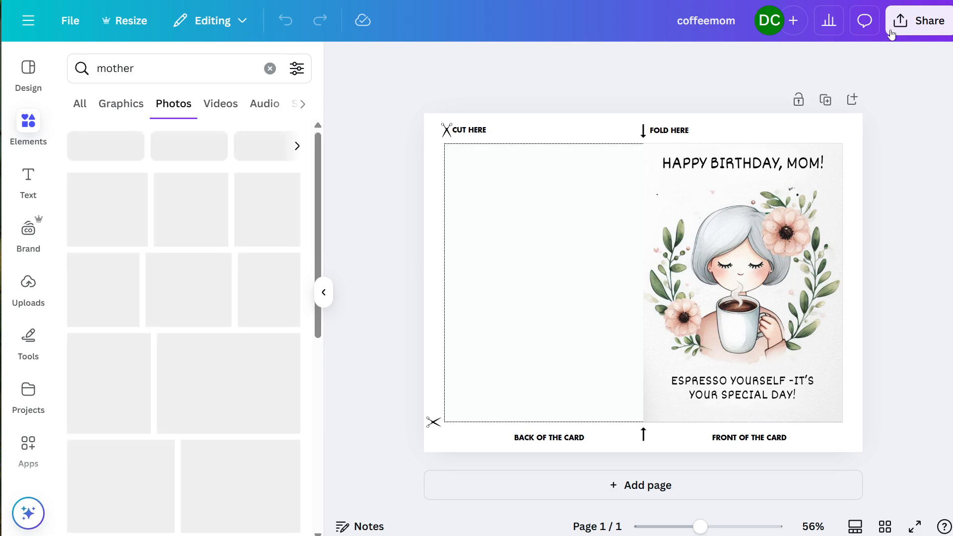
Examine the download file types available for the coffeemom card, then leave the file type list.
click(919, 20)
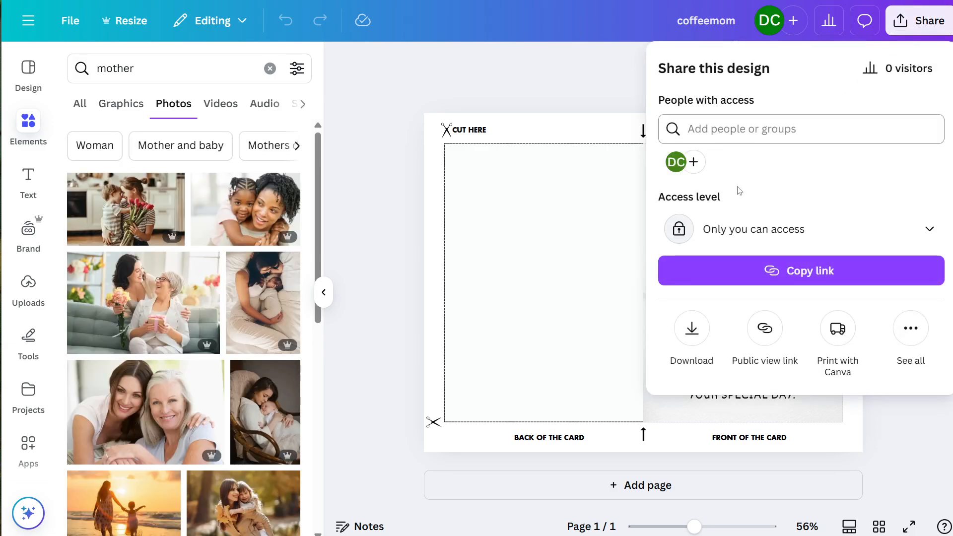
click(692, 327)
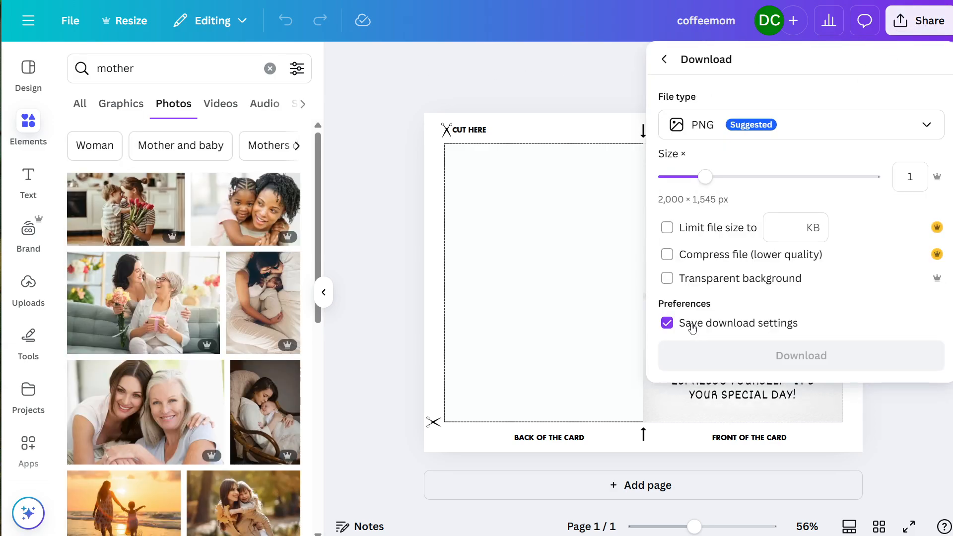
click(726, 127)
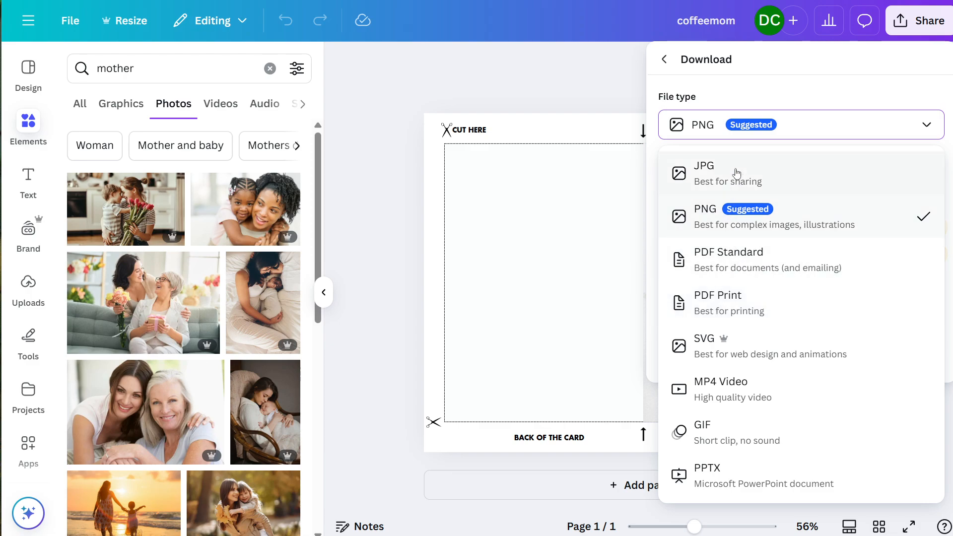
click(523, 87)
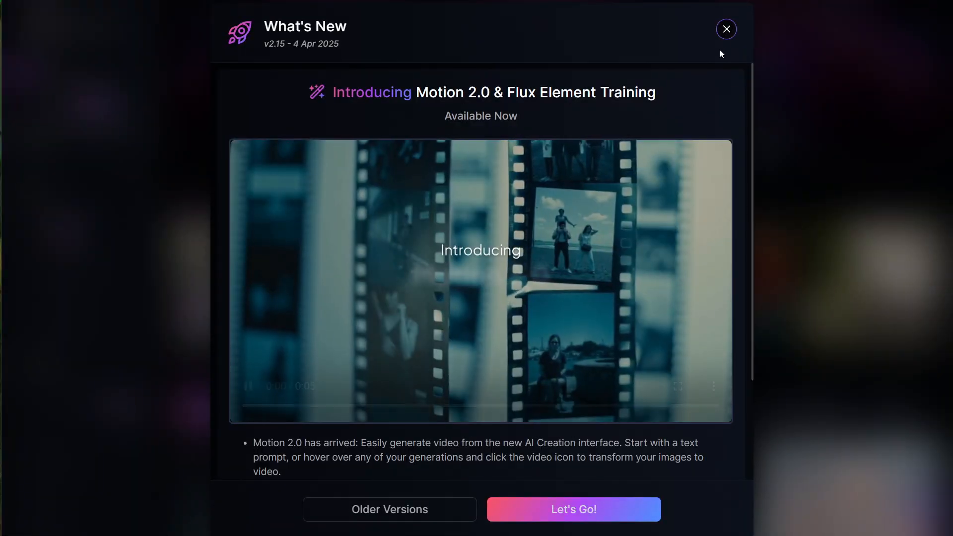
Dismiss the What's New announcement about Motion 2.0 and Flux Element Training and browse the image generator's page.
click(725, 28)
scroll(400, 319, down, 15)
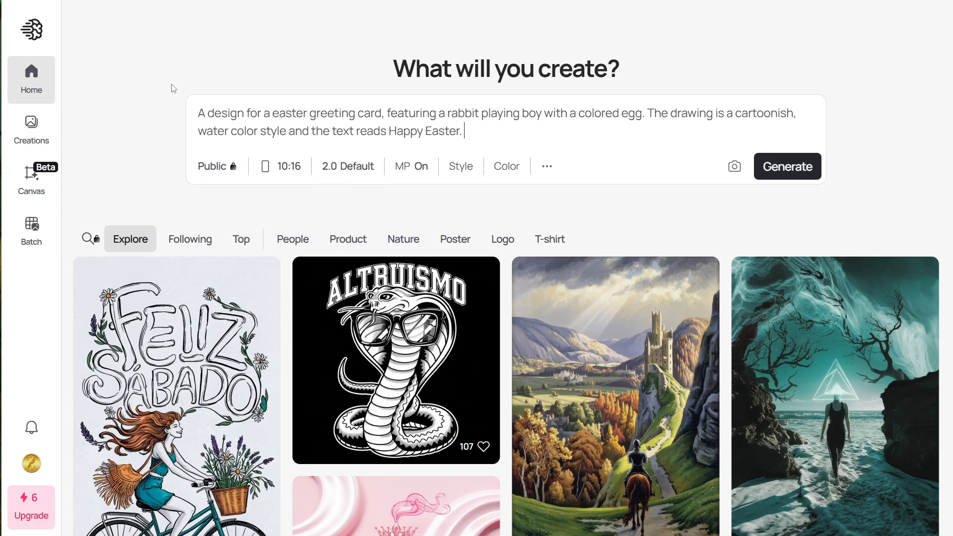
Switch to the image generator holding the Easter greeting card prompt, clear the prompt text and browse the gallery.
key(shift+Up)
key(shift+Up)
key(BackSpace)
scroll(402, 379, down, 8)
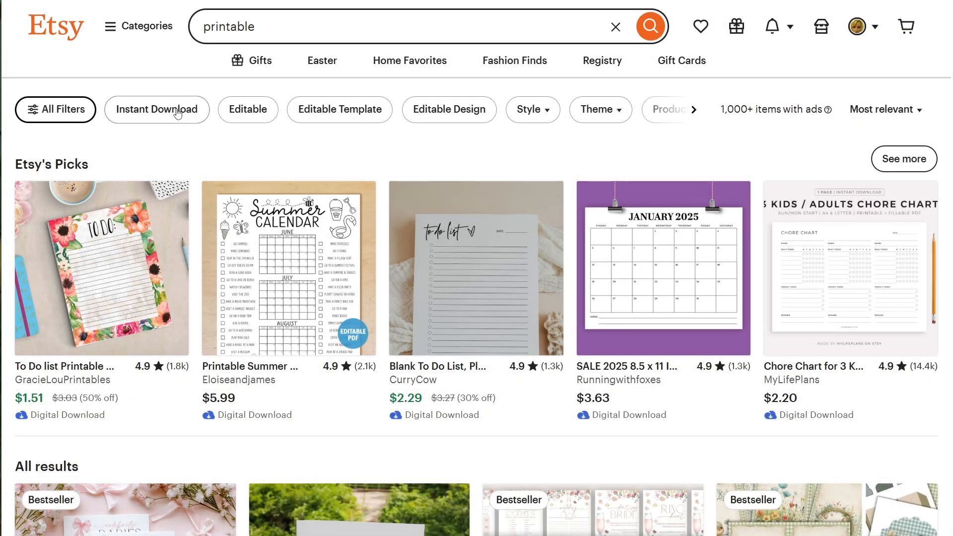
Switch to Etsy and narrow the "printable" search results to instant downloads.
click(177, 112)
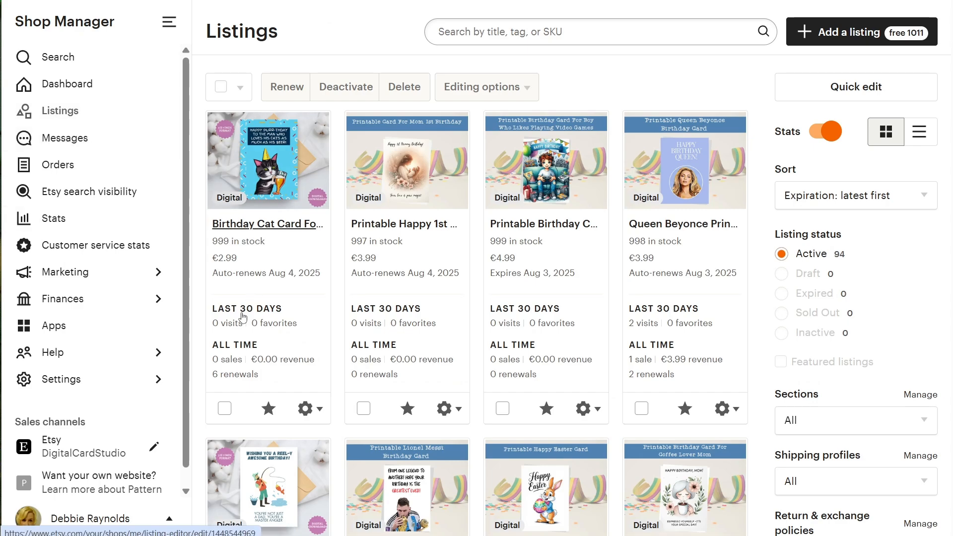
Open the birthday cat card listing for editing in Etsy's Shop Manager and review its title, photos, digital files and description.
click(310, 410)
click(337, 166)
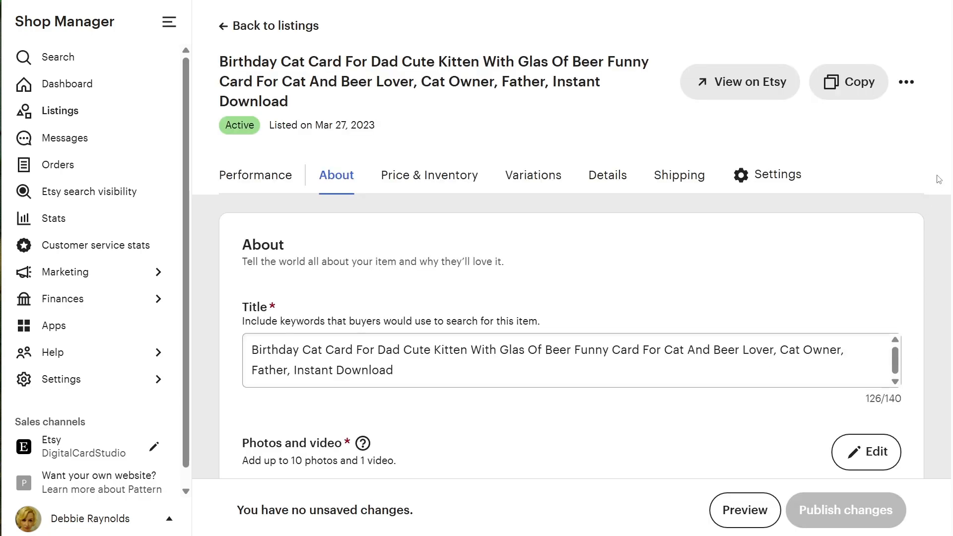
scroll(938, 179, down, 6)
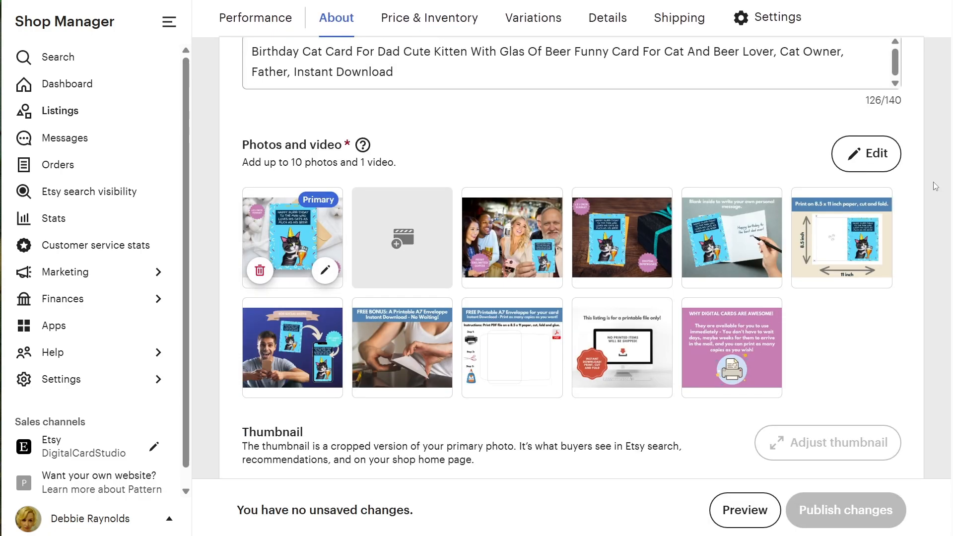
scroll(935, 186, down, 4)
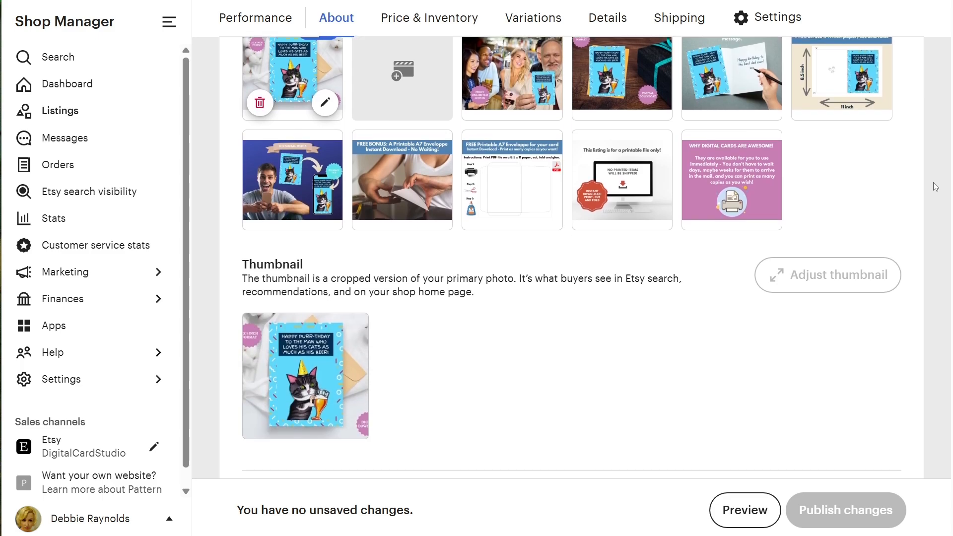
scroll(932, 183, down, 12)
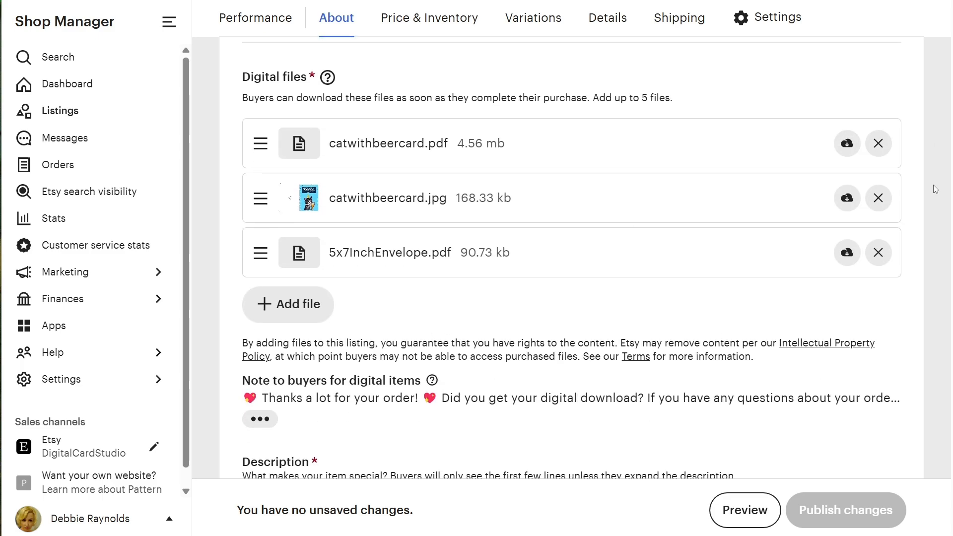
scroll(933, 190, down, 6)
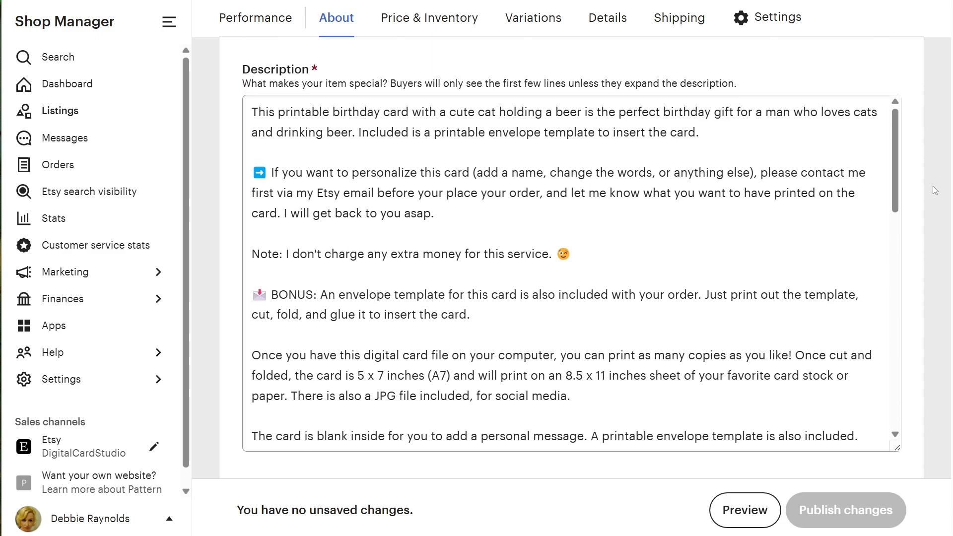
scroll(934, 188, down, 2)
scroll(483, 215, down, 5)
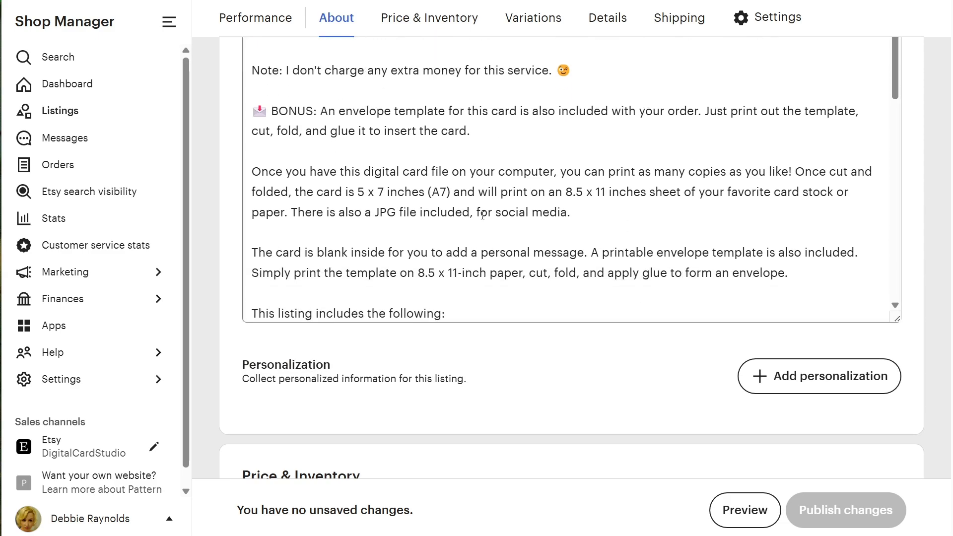
scroll(482, 215, down, 2)
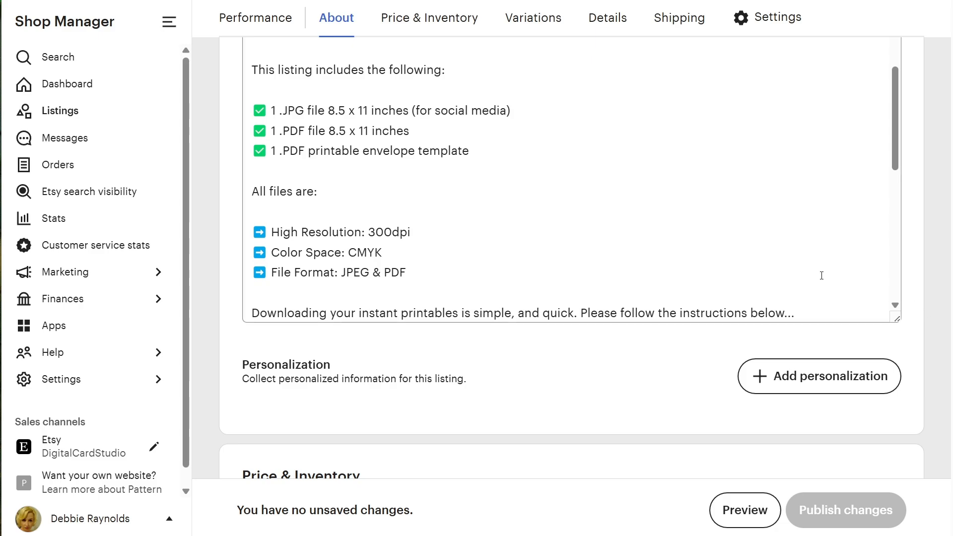
scroll(822, 276, down, 5)
scroll(931, 313, up, 10)
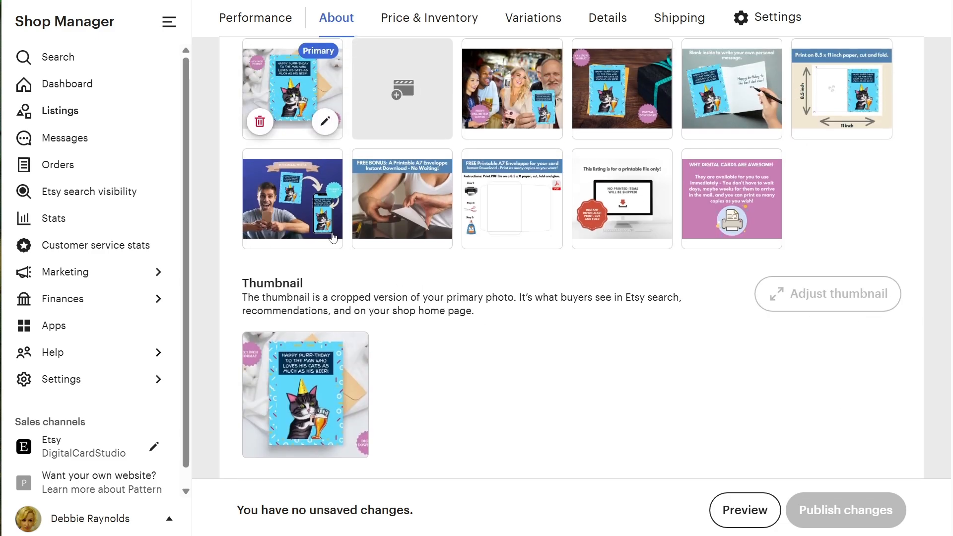
View the cat card listing's social media, gift, blank inside and free envelope photos at full size.
click(300, 186)
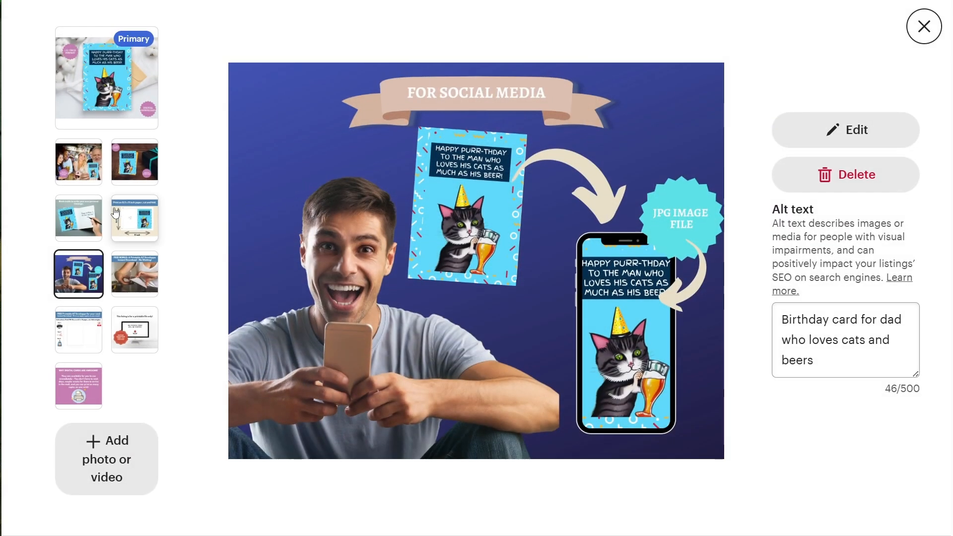
click(135, 165)
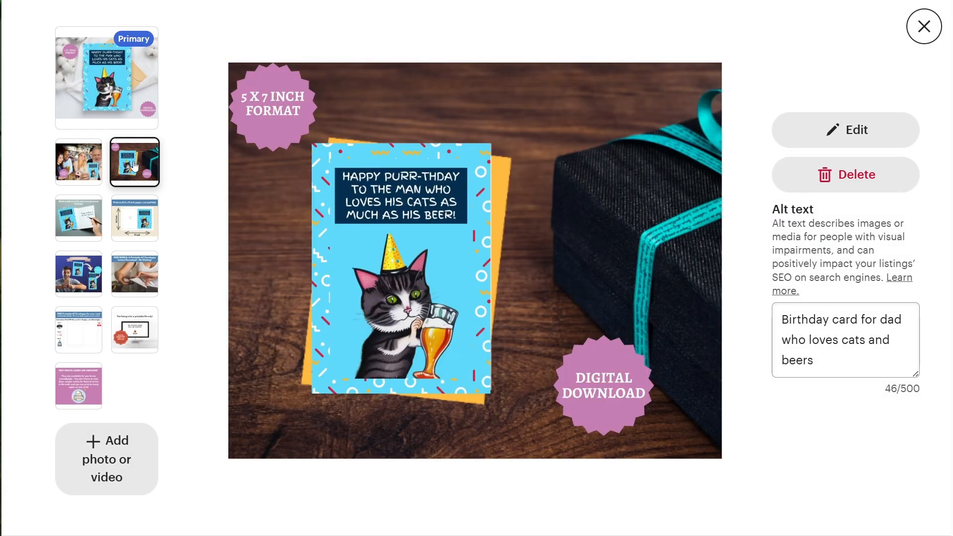
click(77, 220)
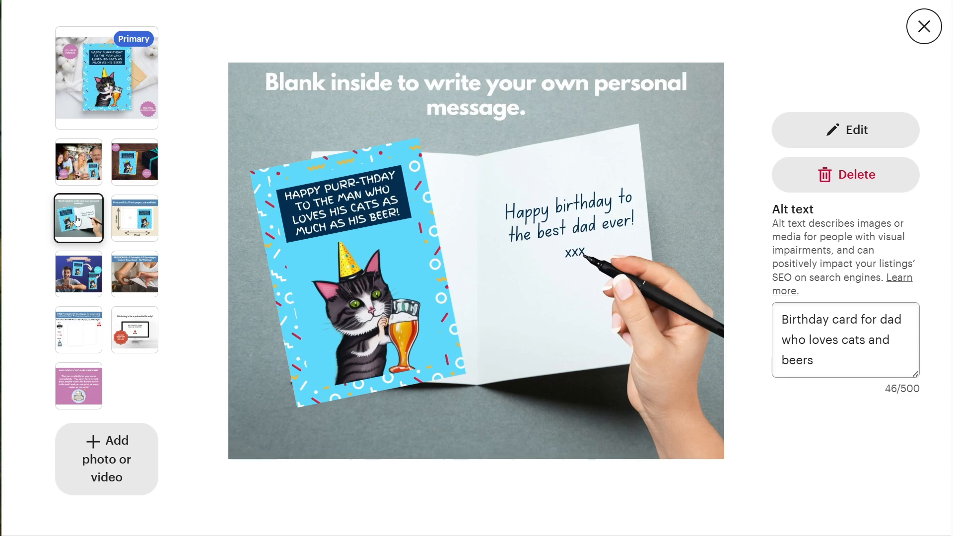
click(144, 276)
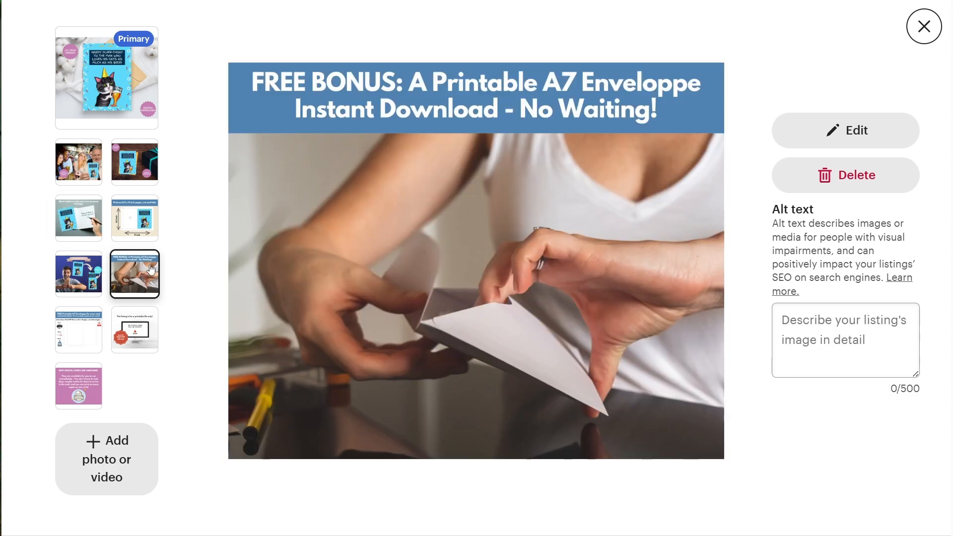
Close the listing photo viewer, switch to Fiverr and browse the services found for "etsy banner".
click(931, 30)
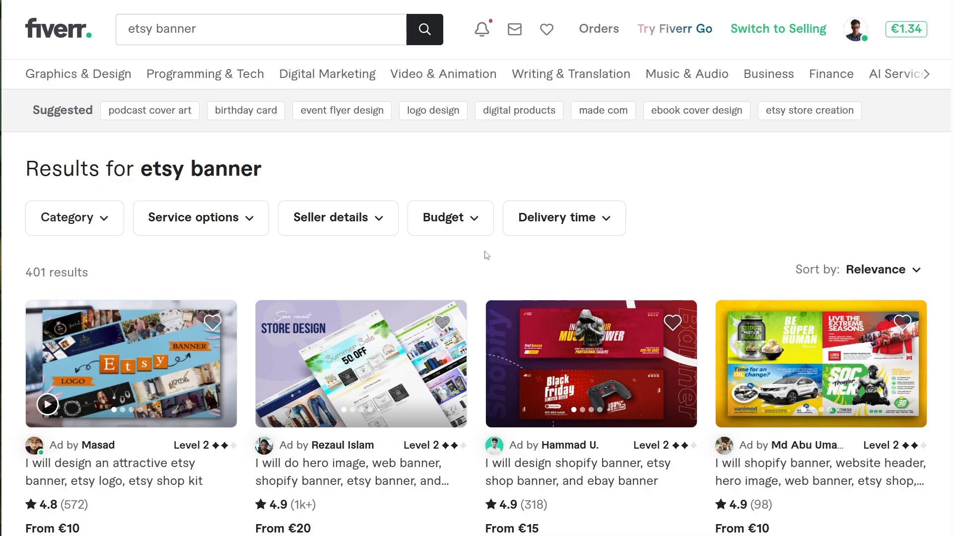
scroll(556, 241, down, 6)
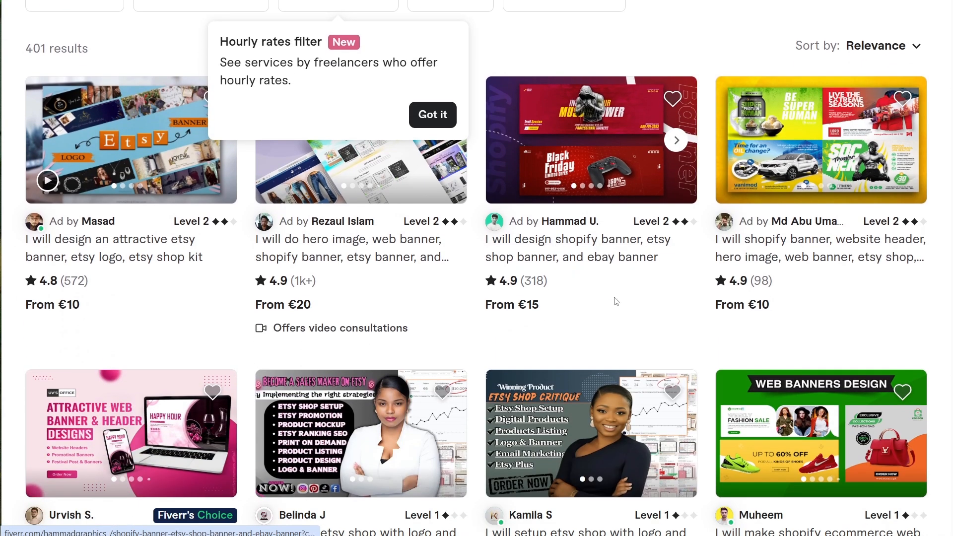
scroll(638, 258, down, 6)
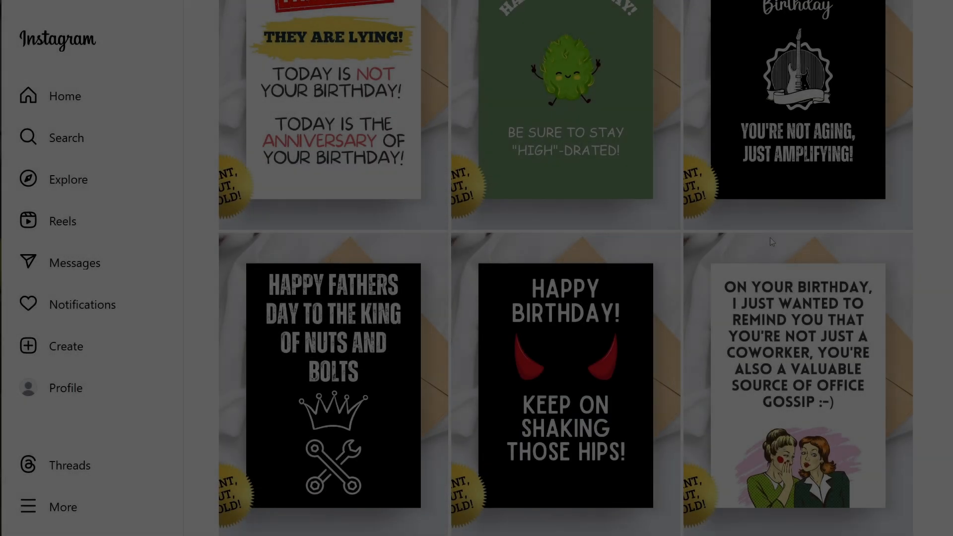
Browse the greeting card posts on Instagram and the Pinterest pins for "birthday card for baking mom".
scroll(770, 241, down, 15)
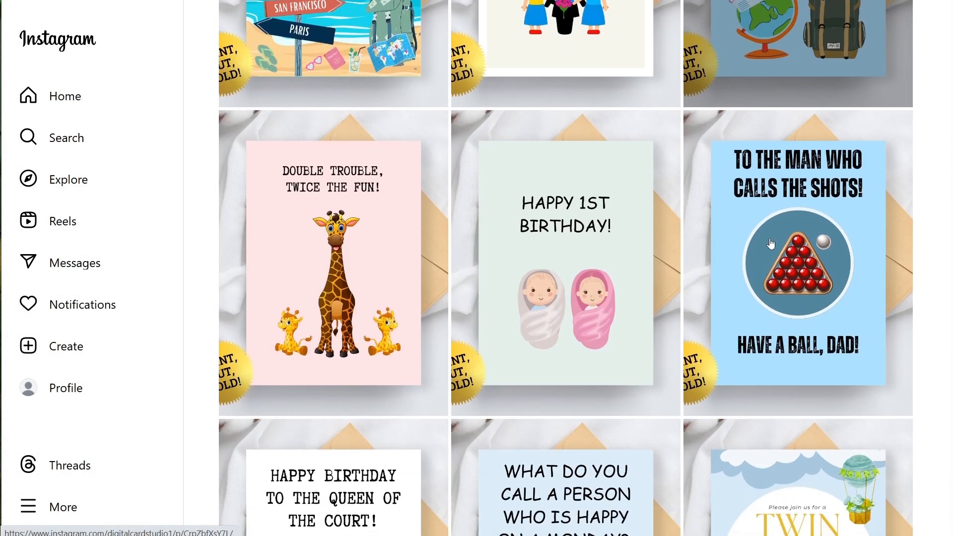
scroll(771, 243, down, 10)
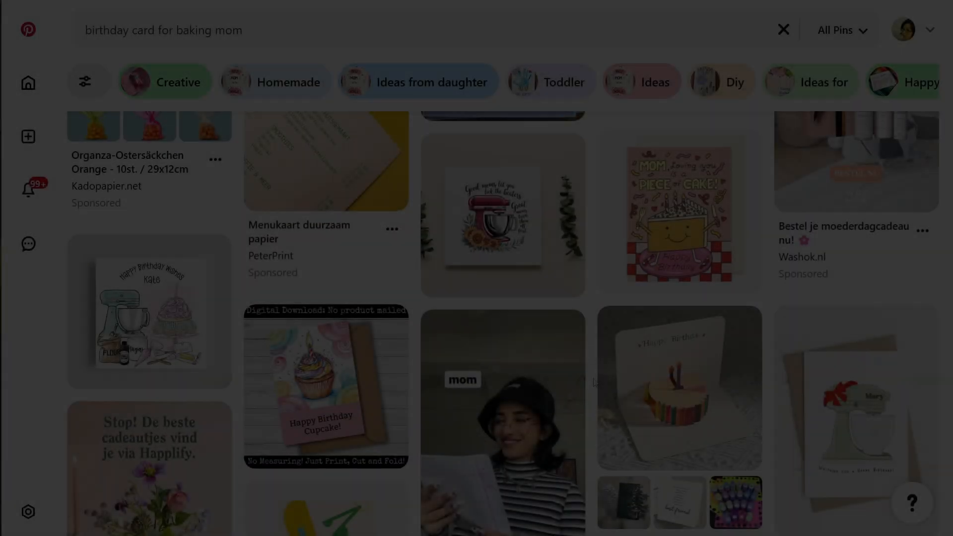
scroll(594, 382, down, 16)
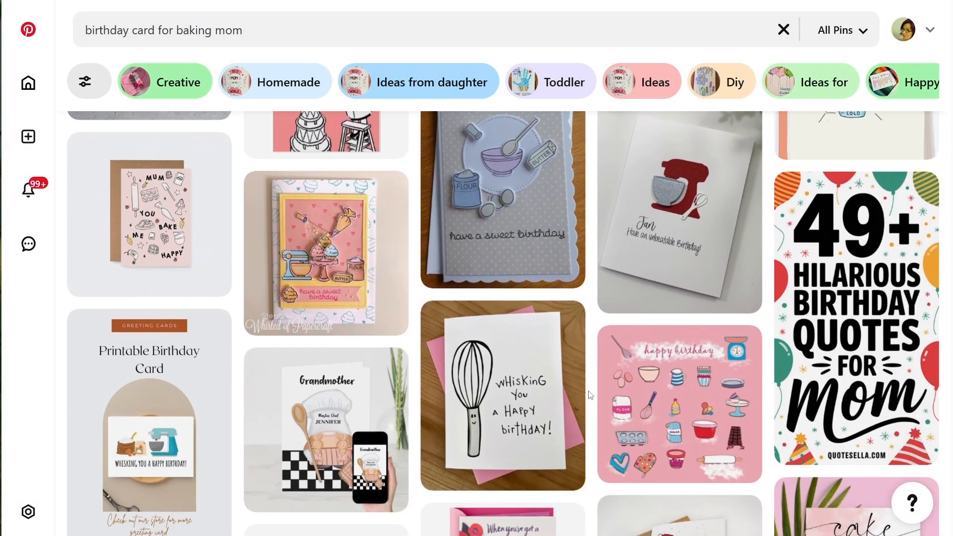
scroll(591, 394, down, 2)
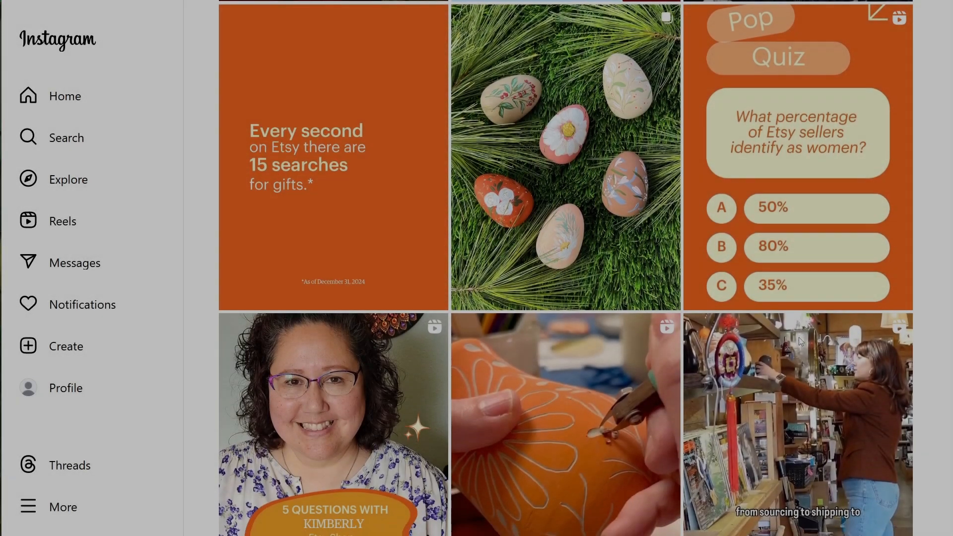
Switch to Etsy's Instagram profile and browse its seller, product and quiz posts.
scroll(800, 341, down, 6)
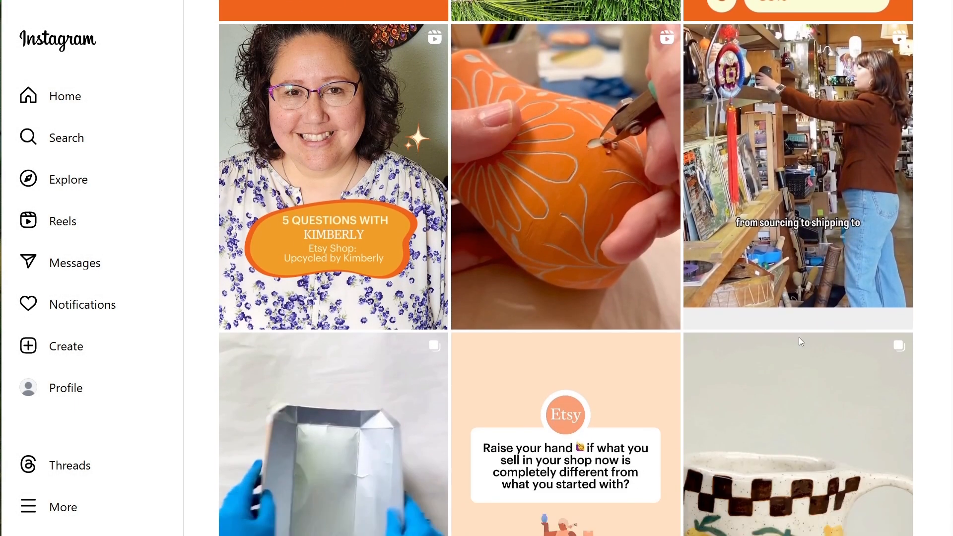
scroll(800, 342, down, 7)
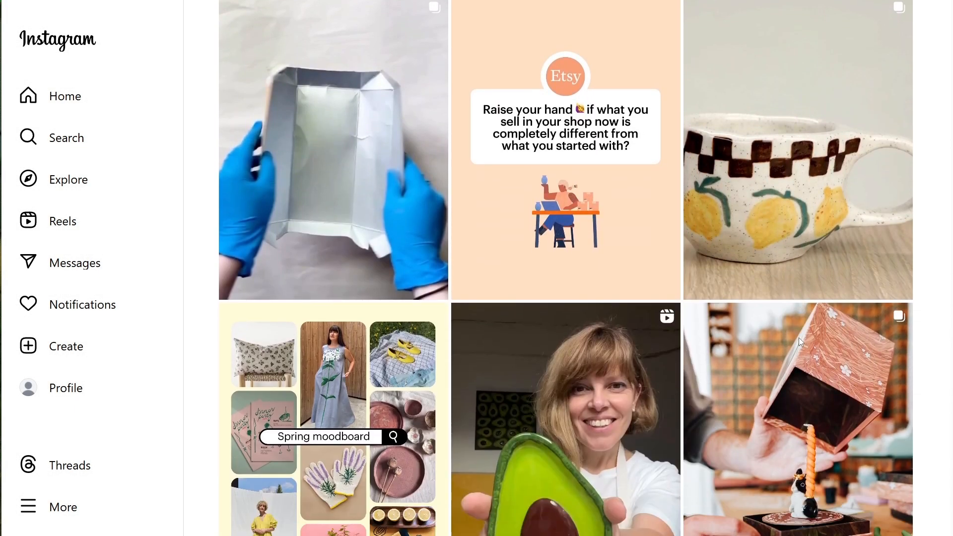
scroll(799, 341, down, 12)
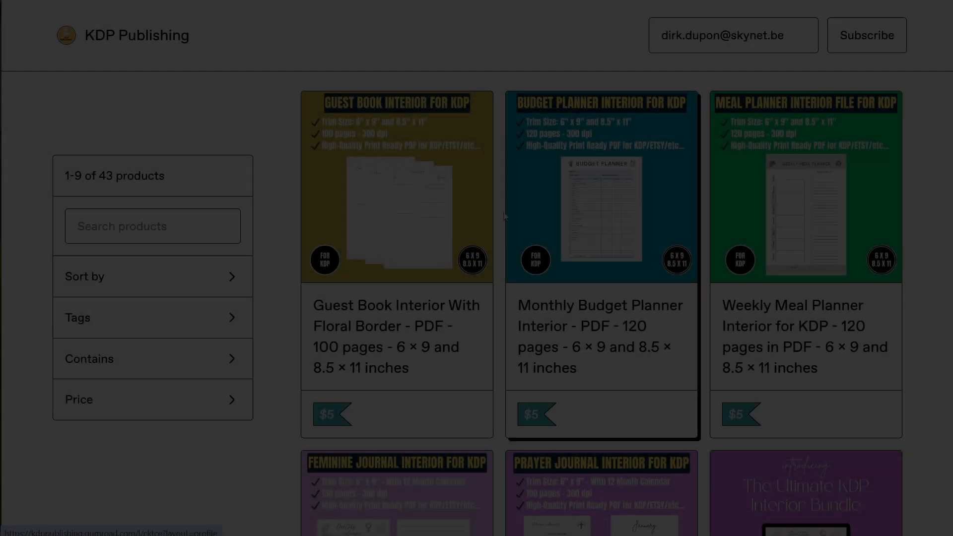
Switch to the KDP Publishing store on Gumroad and browse its printable interior products.
scroll(504, 217, down, 8)
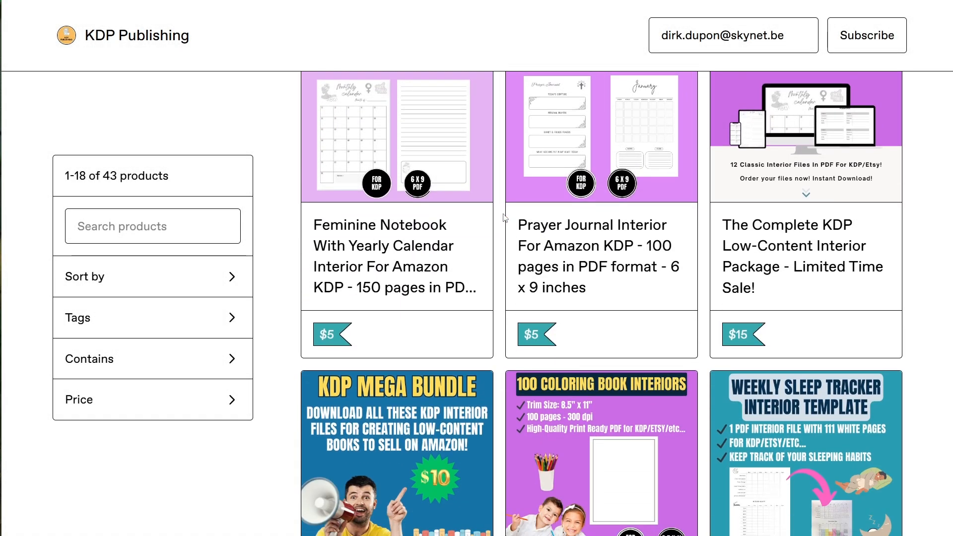
scroll(504, 217, down, 7)
scroll(504, 217, down, 9)
scroll(504, 217, down, 18)
scroll(500, 228, down, 8)
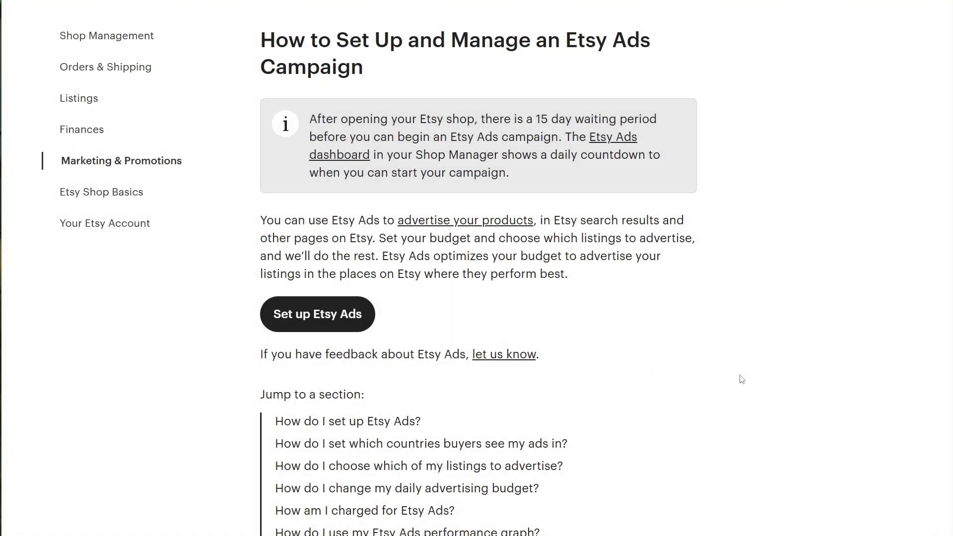
Read the Etsy help article on setting up and managing an Etsy Ads campaign.
scroll(741, 379, down, 9)
scroll(745, 383, down, 3)
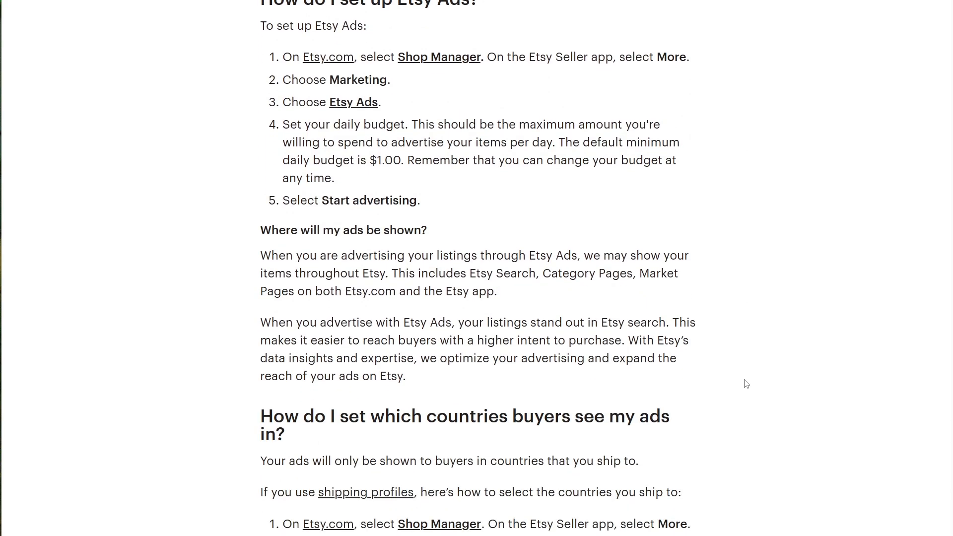
scroll(745, 383, down, 5)
scroll(745, 383, down, 6)
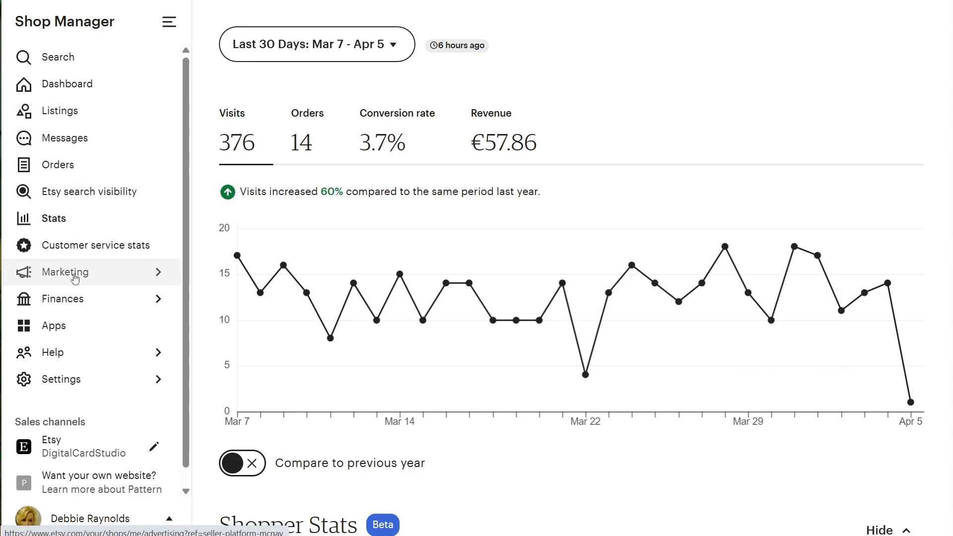
Open the Sales and discounts page and the Social media page in the Shop Manager's marketing section.
click(75, 273)
click(148, 87)
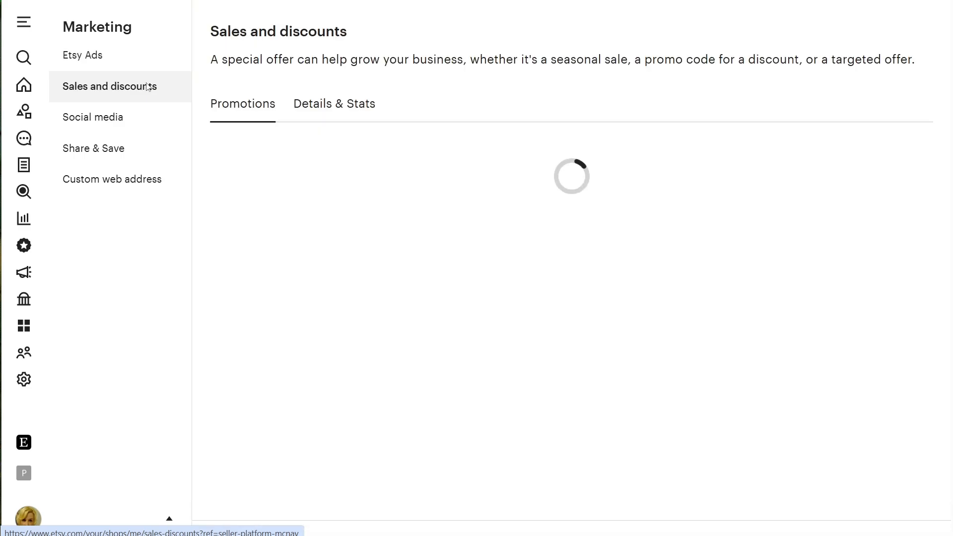
click(128, 122)
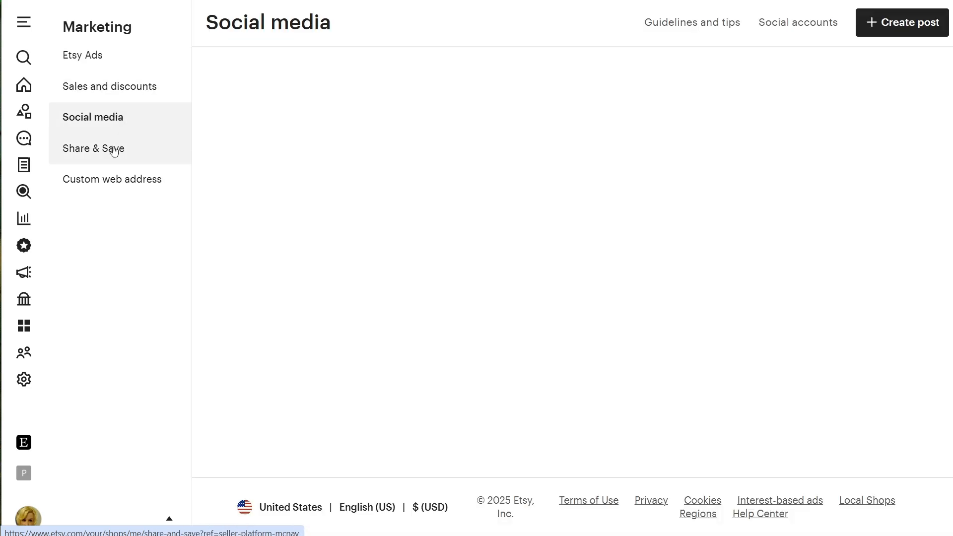